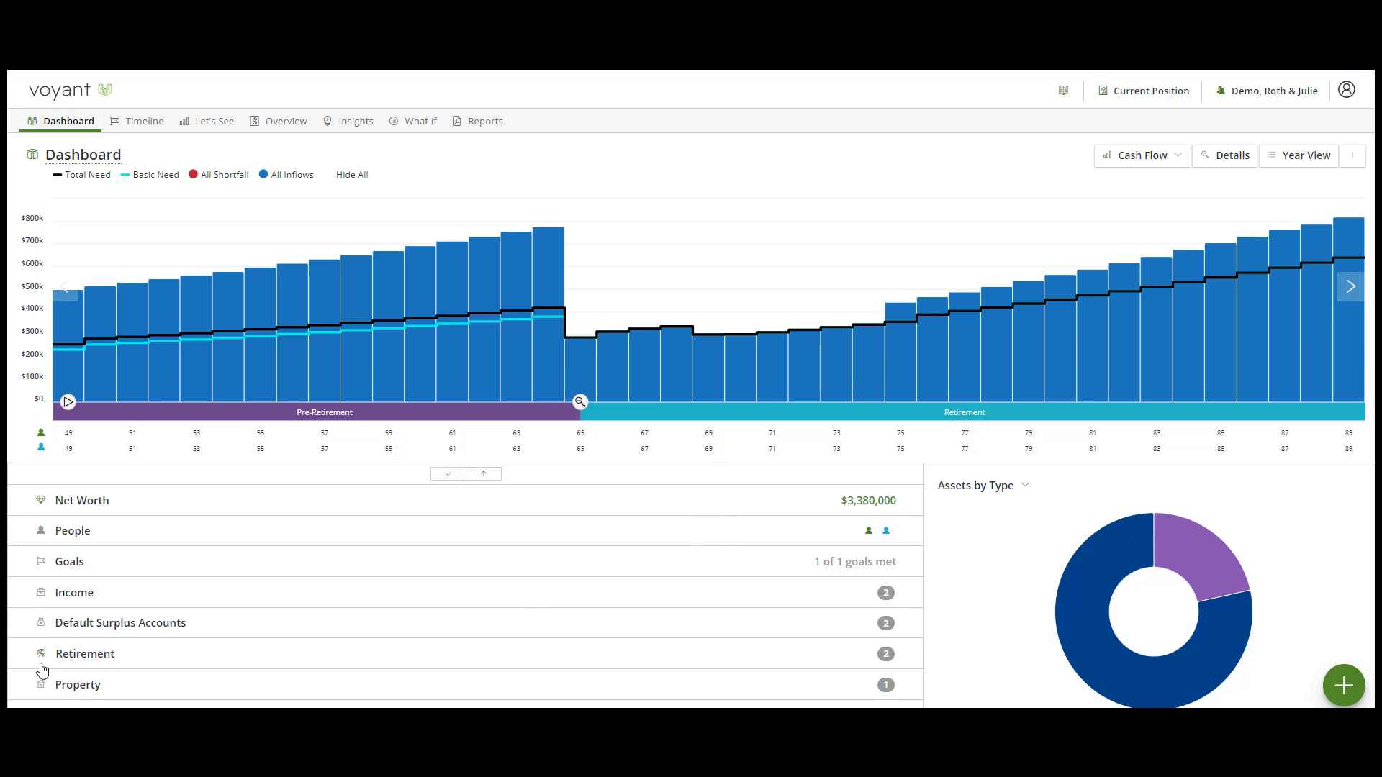
- Review the existing retirement accounts and create a what-if copy of the Current Position plan named Roth Conversion Option
{"action": "left_click", "coordinate": [86, 653]}
{"action": "scroll", "coordinate": [300, 485], "scroll_direction": "down", "scroll_amount": 3}
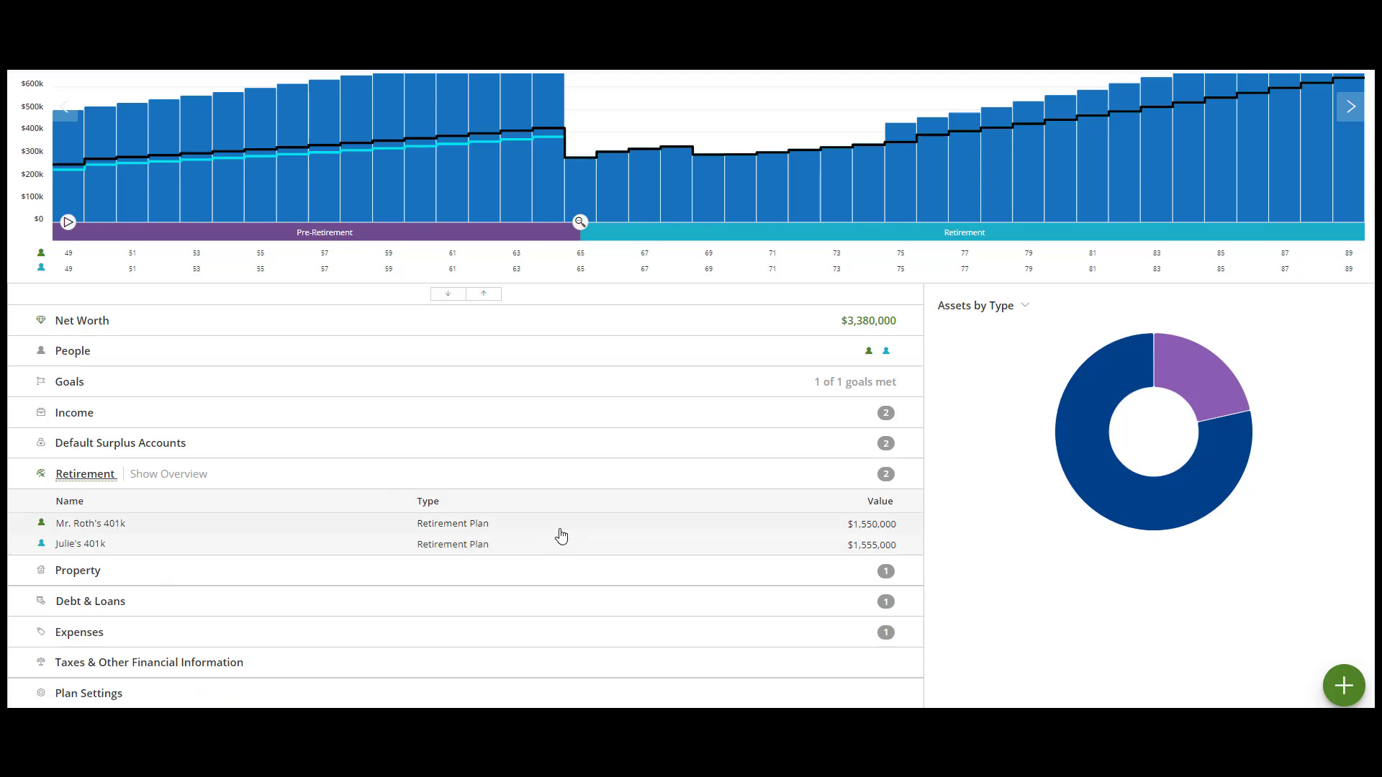
{"action": "scroll", "coordinate": [1114, 577], "scroll_direction": "up", "scroll_amount": 3}
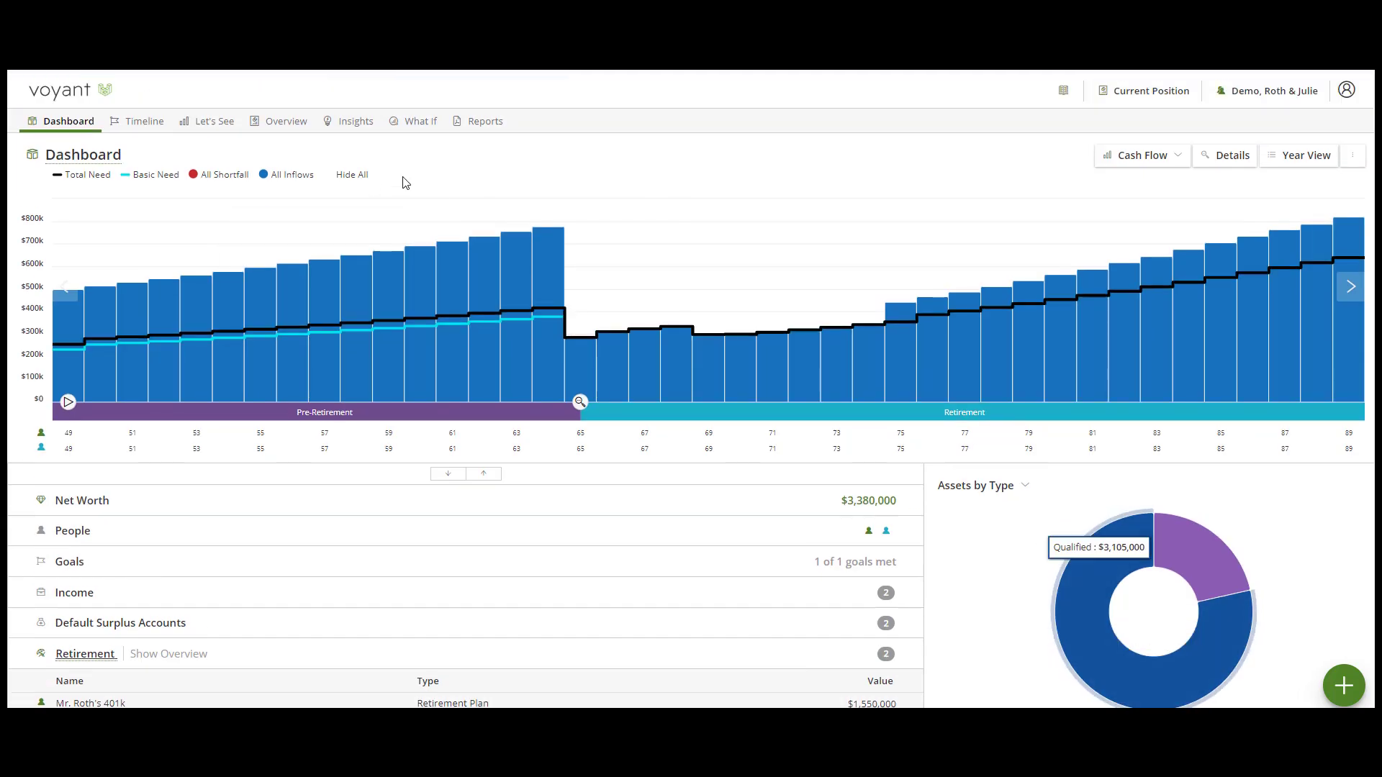
{"action": "left_click", "coordinate": [422, 122]}
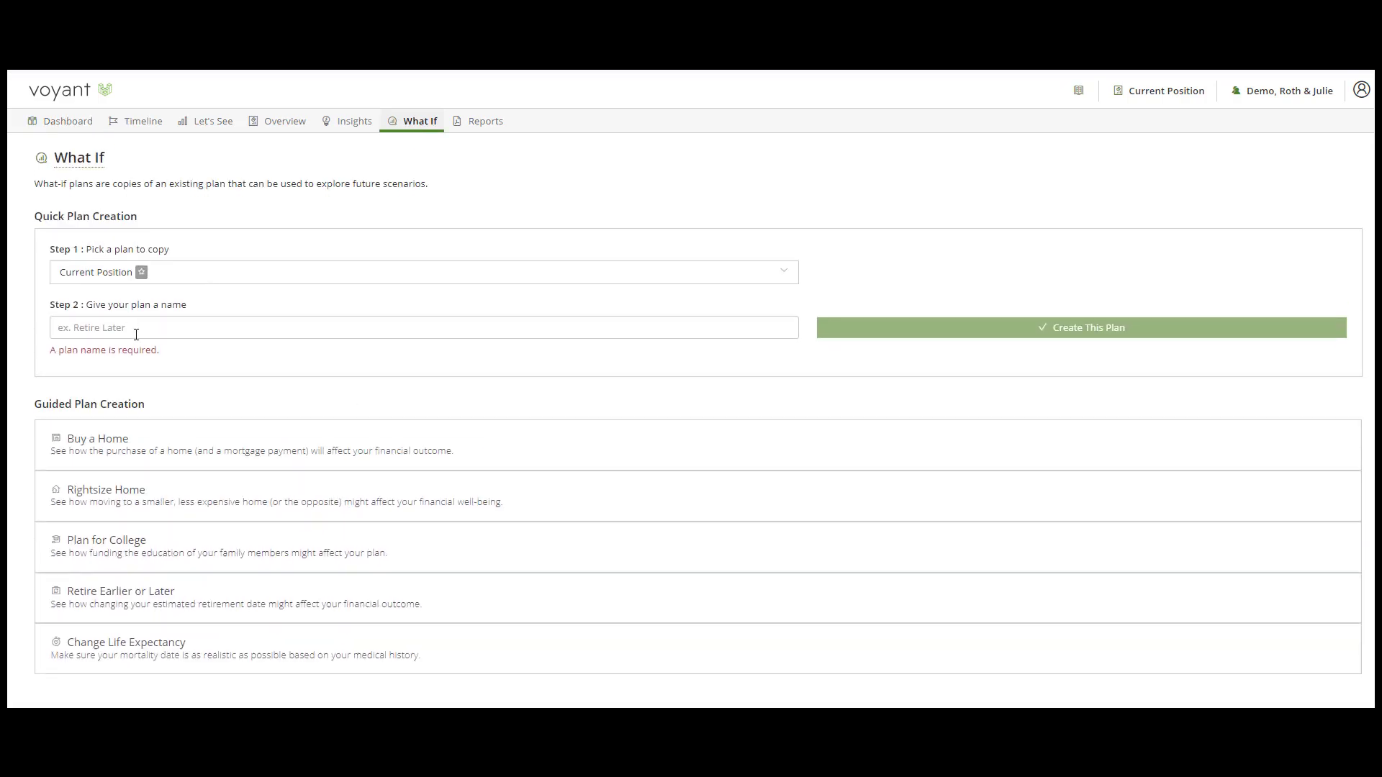
{"action": "left_click", "coordinate": [136, 335]}
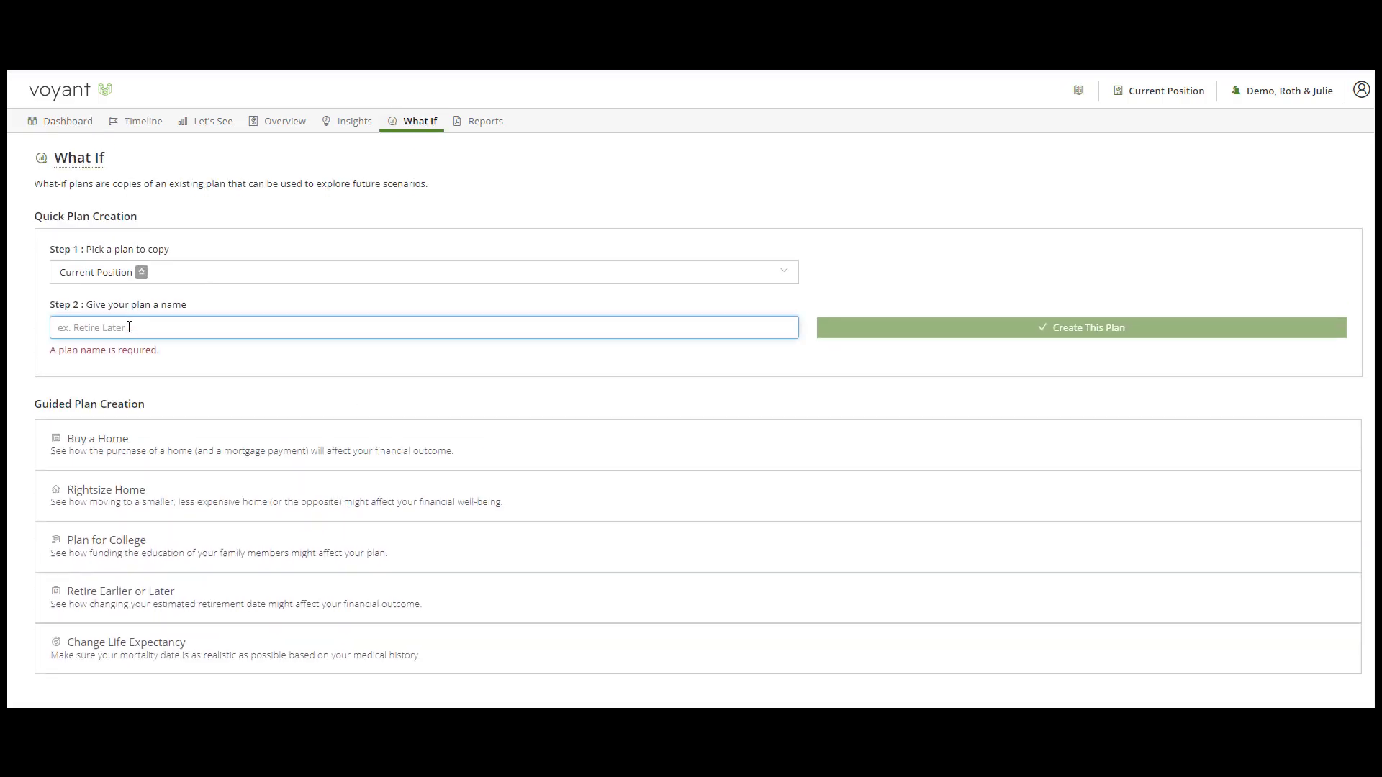
{"action": "type", "text": "Roth Conversion Option"}
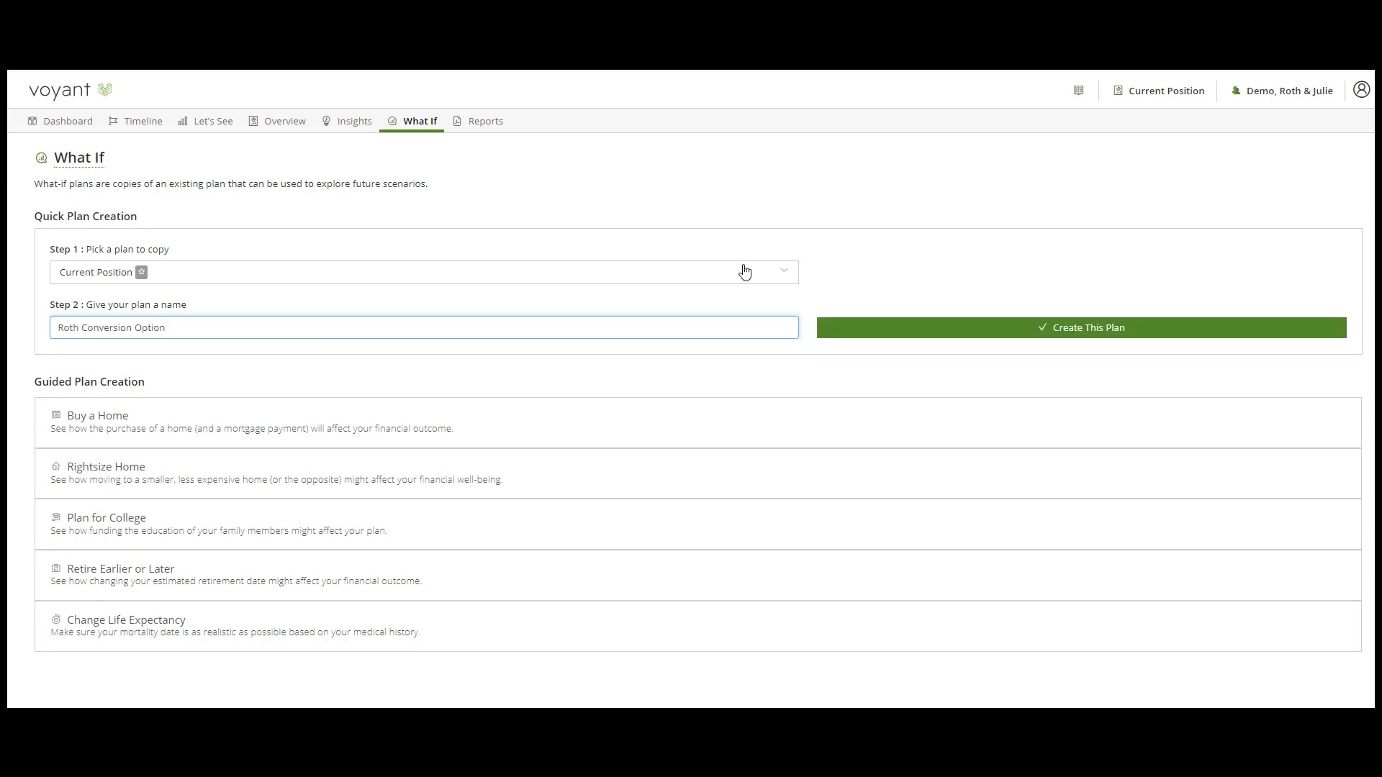
{"action": "left_click", "coordinate": [1024, 325]}
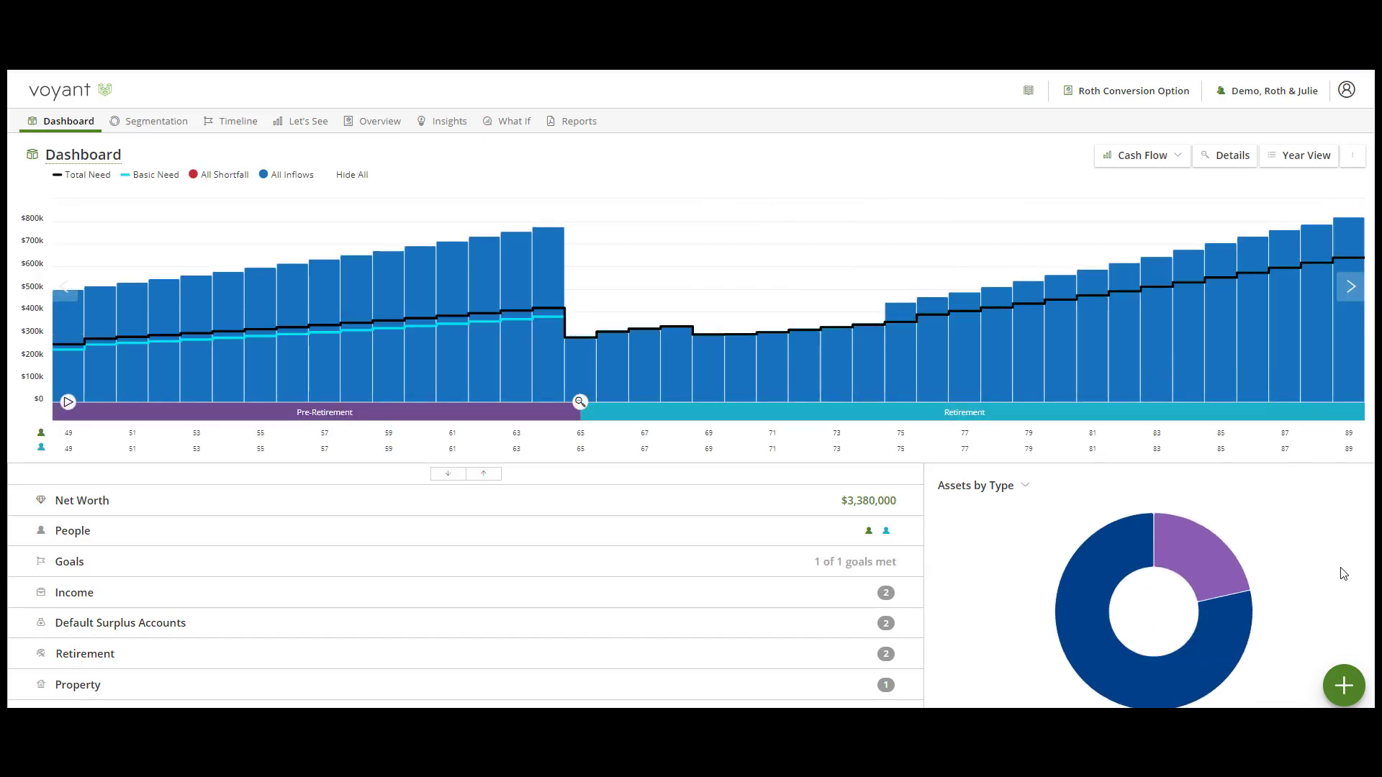
- Start a new retirement plan for the husband and set its type to Roth IRA
{"action": "left_click", "coordinate": [1341, 685]}
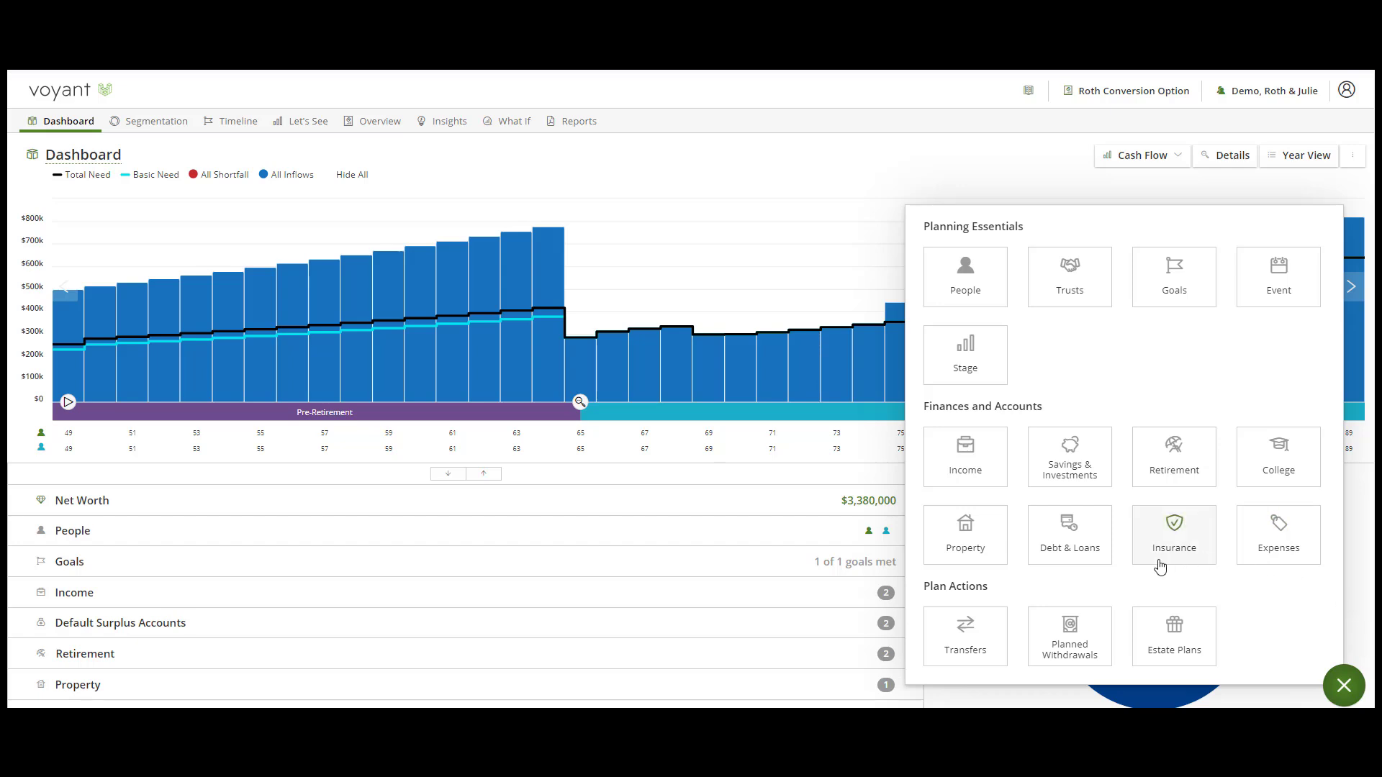
{"action": "left_click", "coordinate": [1175, 460]}
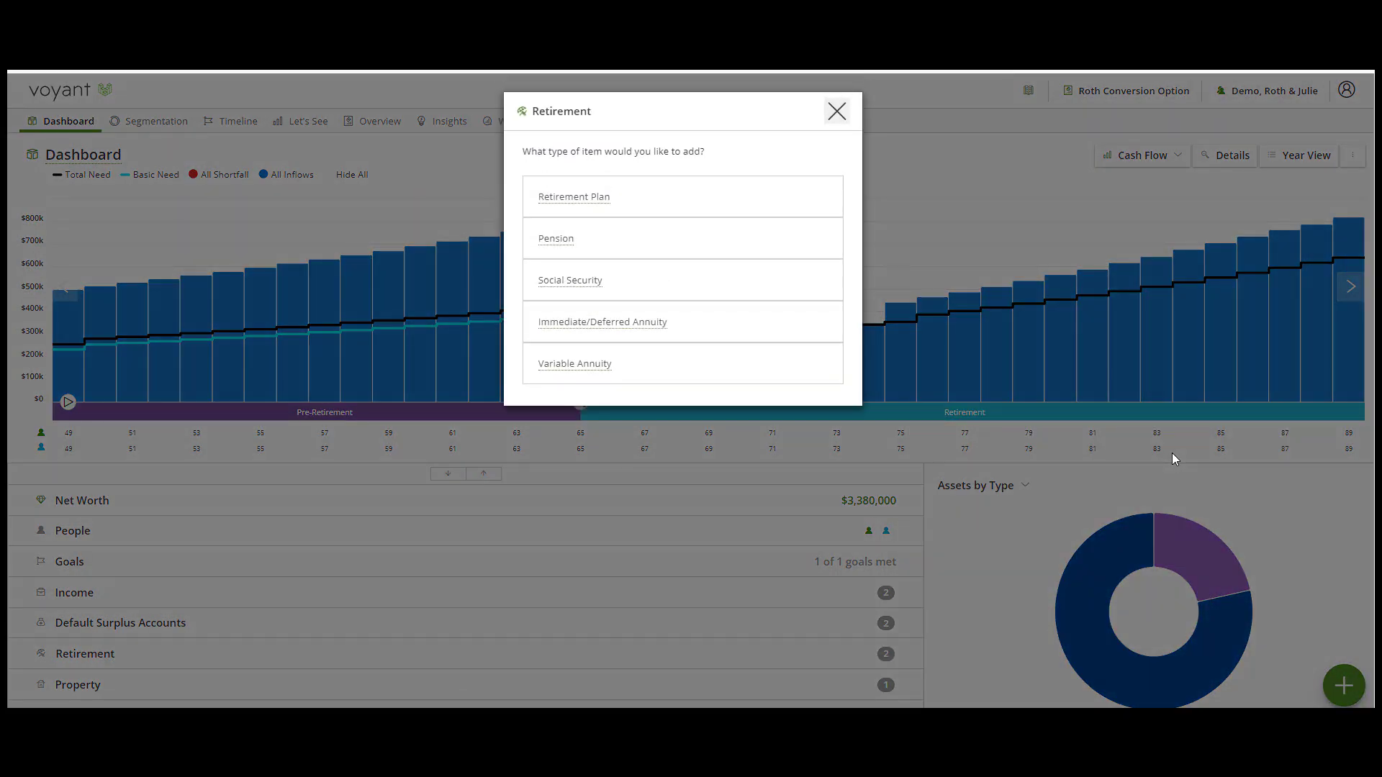
{"action": "left_click", "coordinate": [729, 206]}
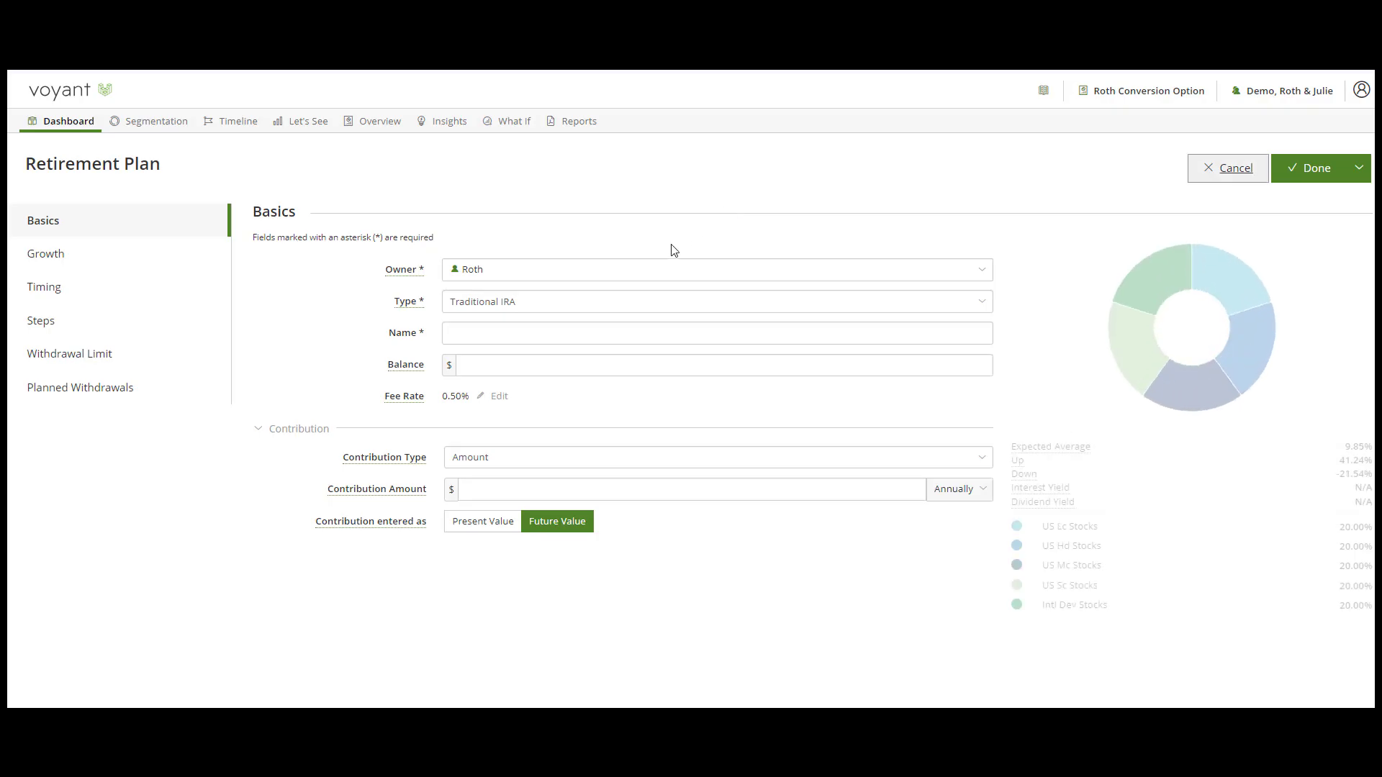
{"action": "left_click", "coordinate": [518, 303]}
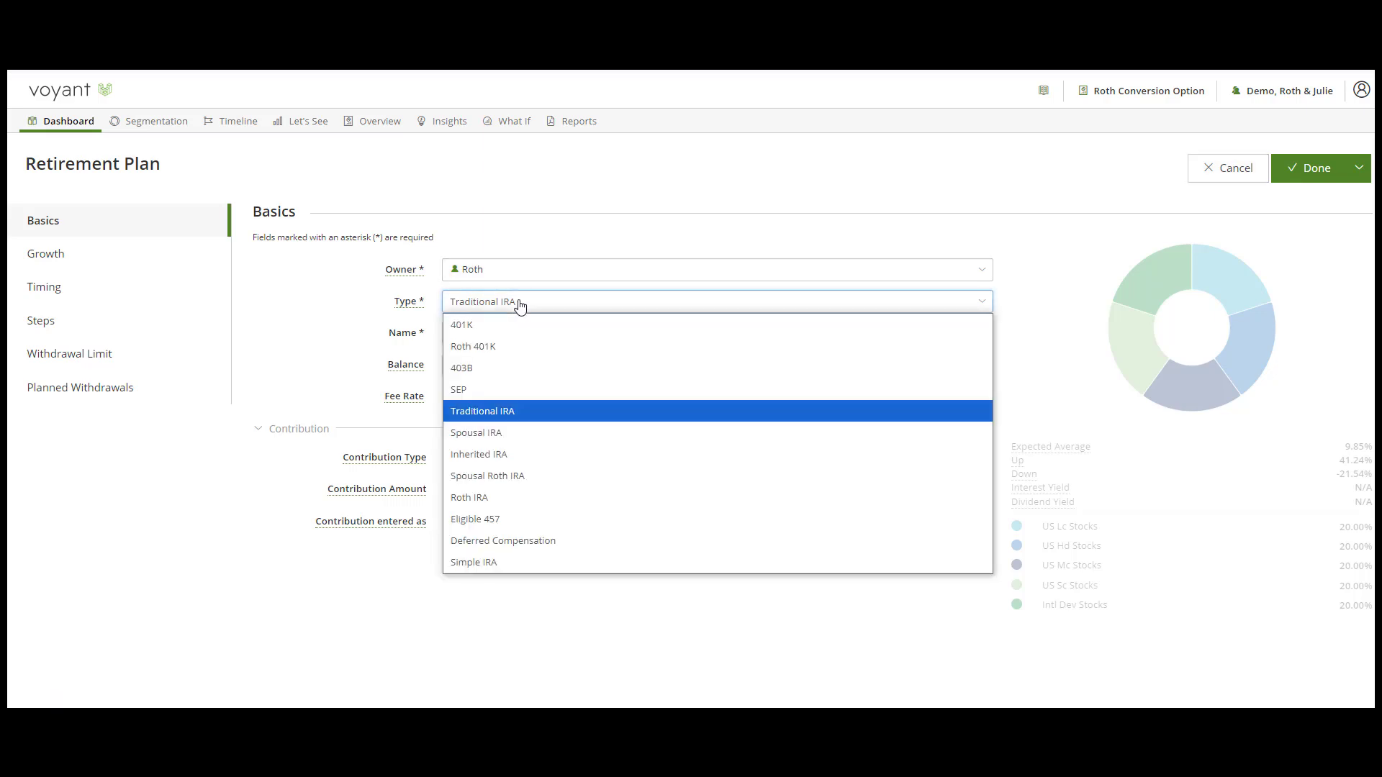
{"action": "left_click", "coordinate": [480, 496]}
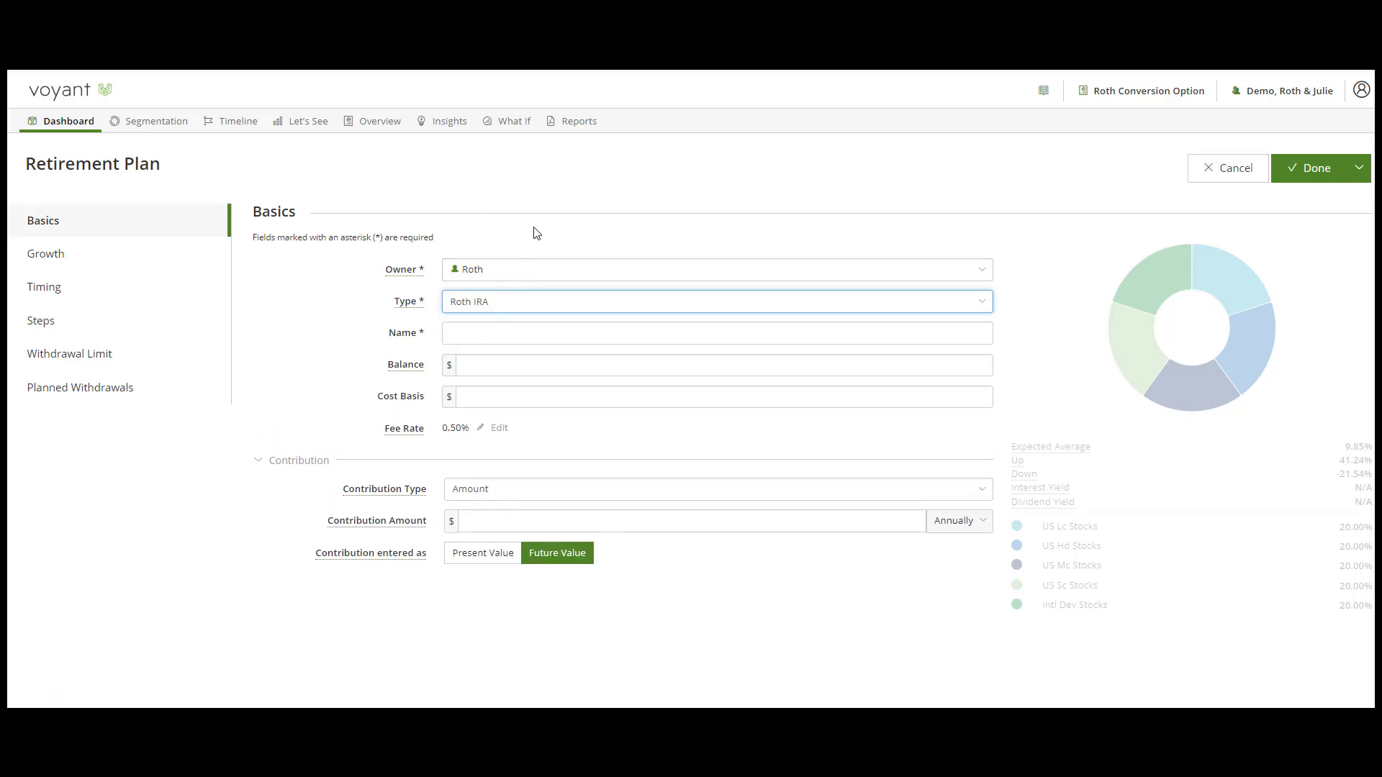
- Name the plan with the husband's name followed by "Roth IRA bucket", save it, and start another retirement plan
{"action": "left_click", "coordinate": [492, 327]}
{"action": "type", "text": "Nn"}
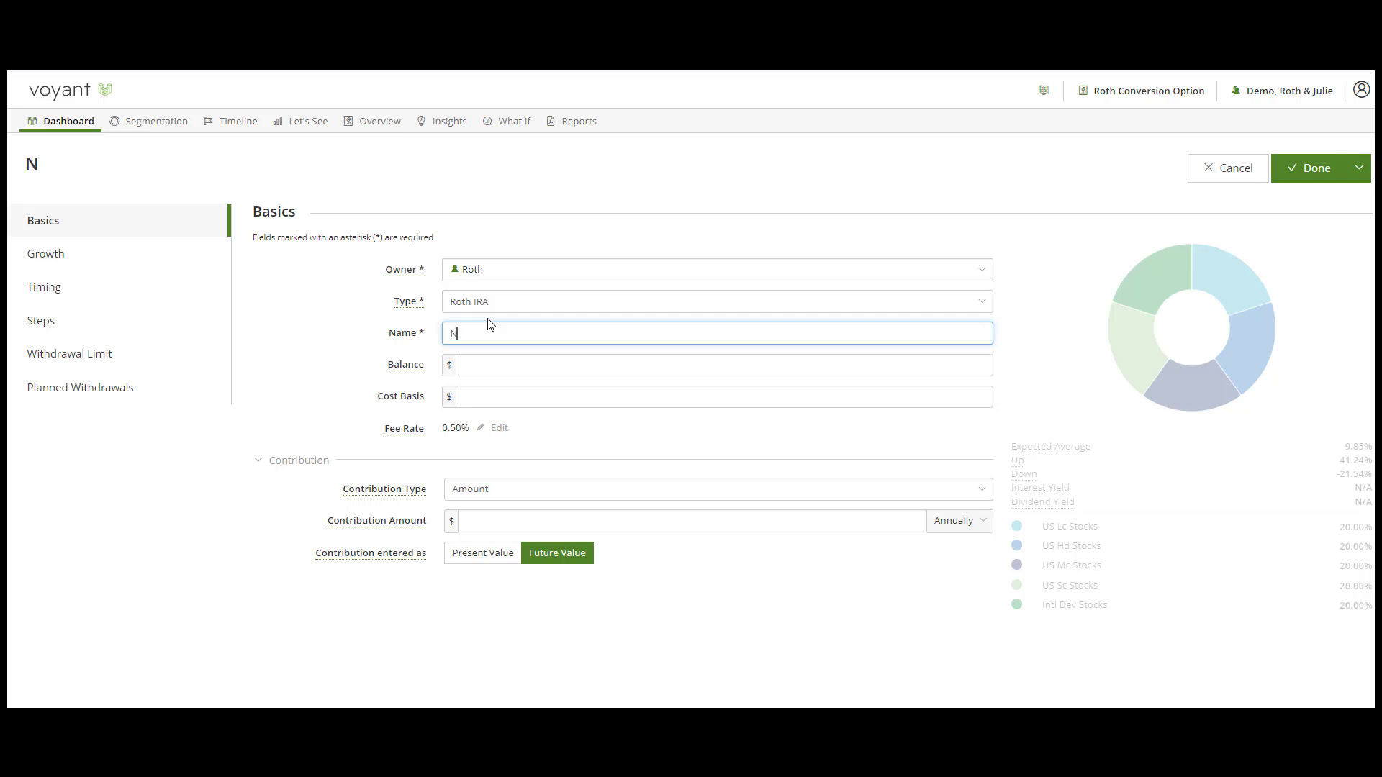
{"action": "key", "text": "BackSpace"}
{"action": "key", "text": "BackSpace"}
{"action": "type", "text": "jmr"}
{"action": "key", "text": "BackSpace"}
{"action": "key", "text": "BackSpace"}
{"action": "key", "text": "BackSpace"}
{"action": "type", "text": "Mr. Roth's Roth IRA bucket"}
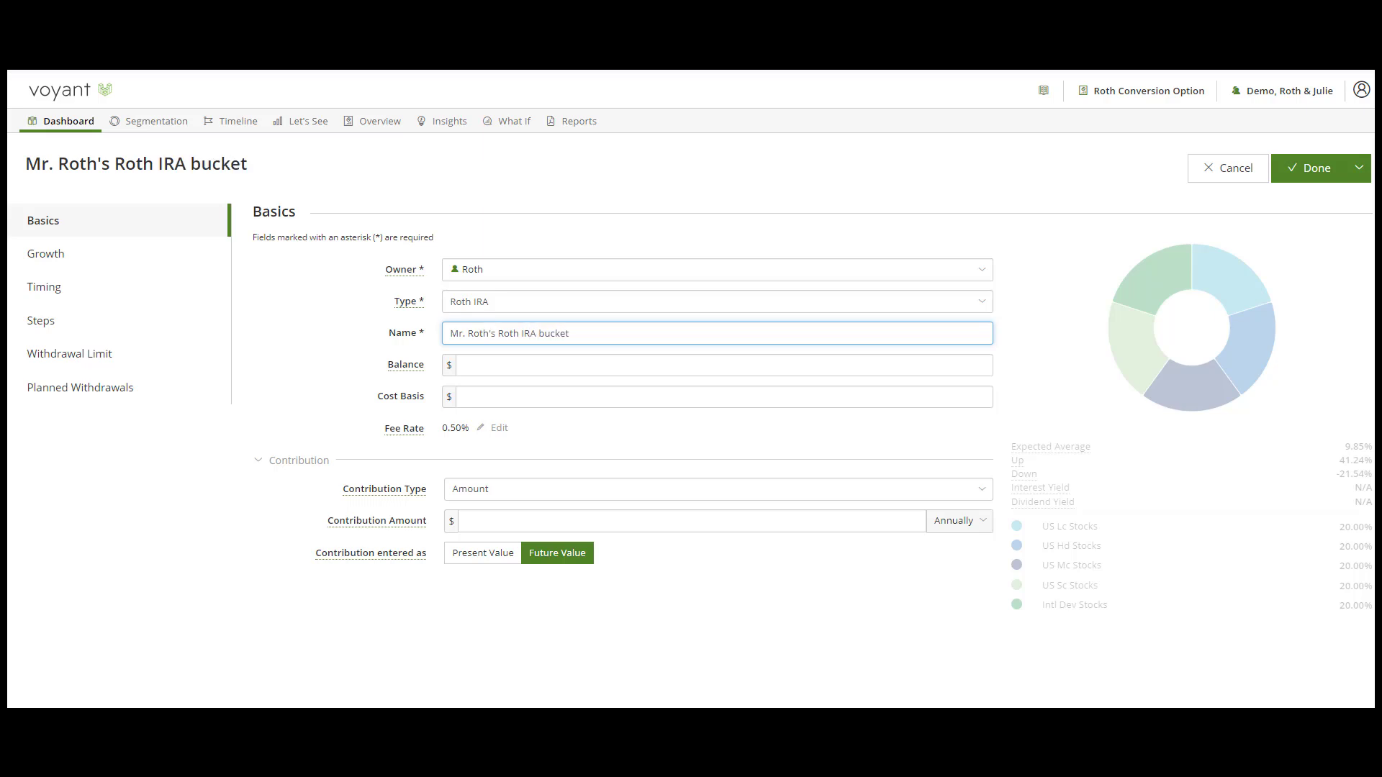
{"action": "left_click", "coordinate": [1359, 170]}
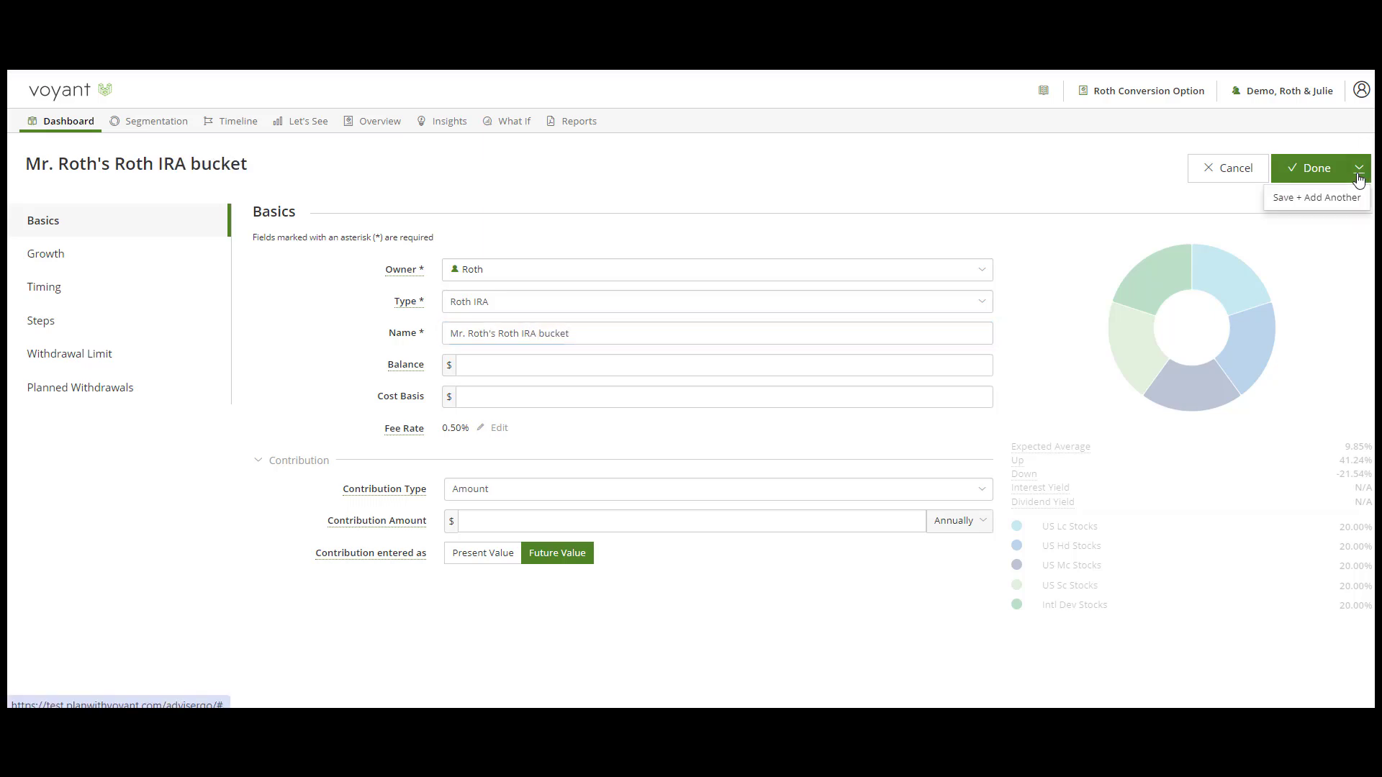
{"action": "left_click", "coordinate": [1305, 199]}
- Set the new retirement plan's owner to the wife and its type to Roth IRA
{"action": "left_click", "coordinate": [514, 272]}
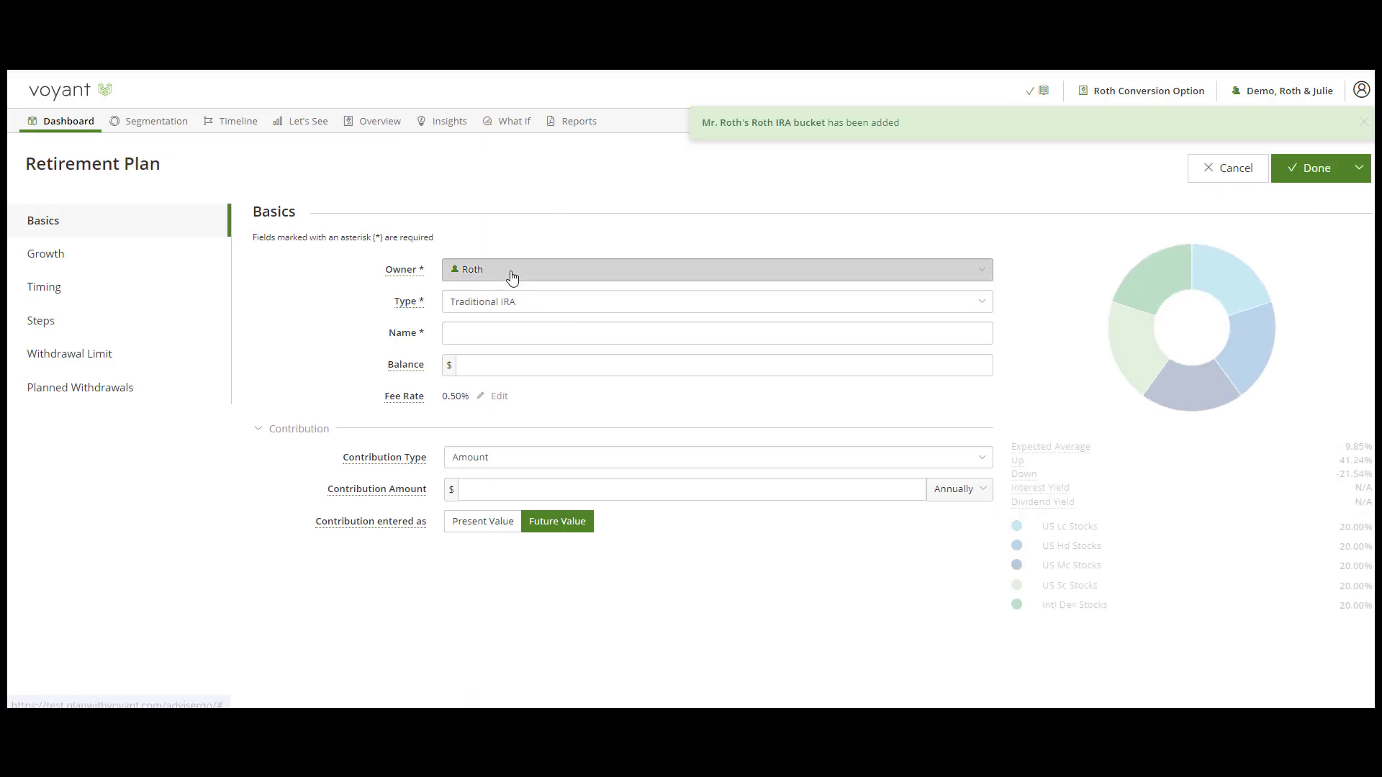
{"action": "left_click", "coordinate": [475, 309]}
{"action": "left_click", "coordinate": [478, 304]}
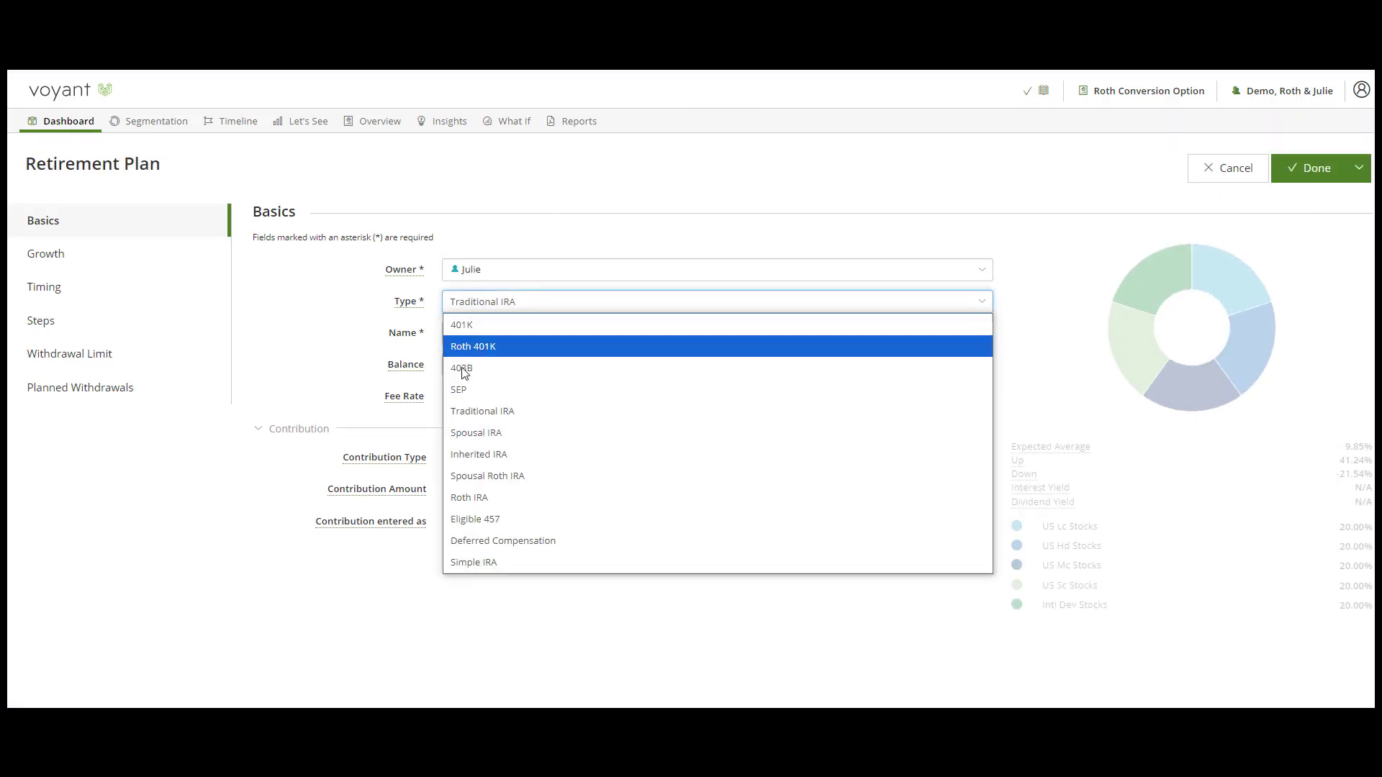
{"action": "left_click", "coordinate": [478, 498]}
- Name the plan with the wife's first name followed by "Roth IRA Bucket" and save it
{"action": "left_click", "coordinate": [477, 334]}
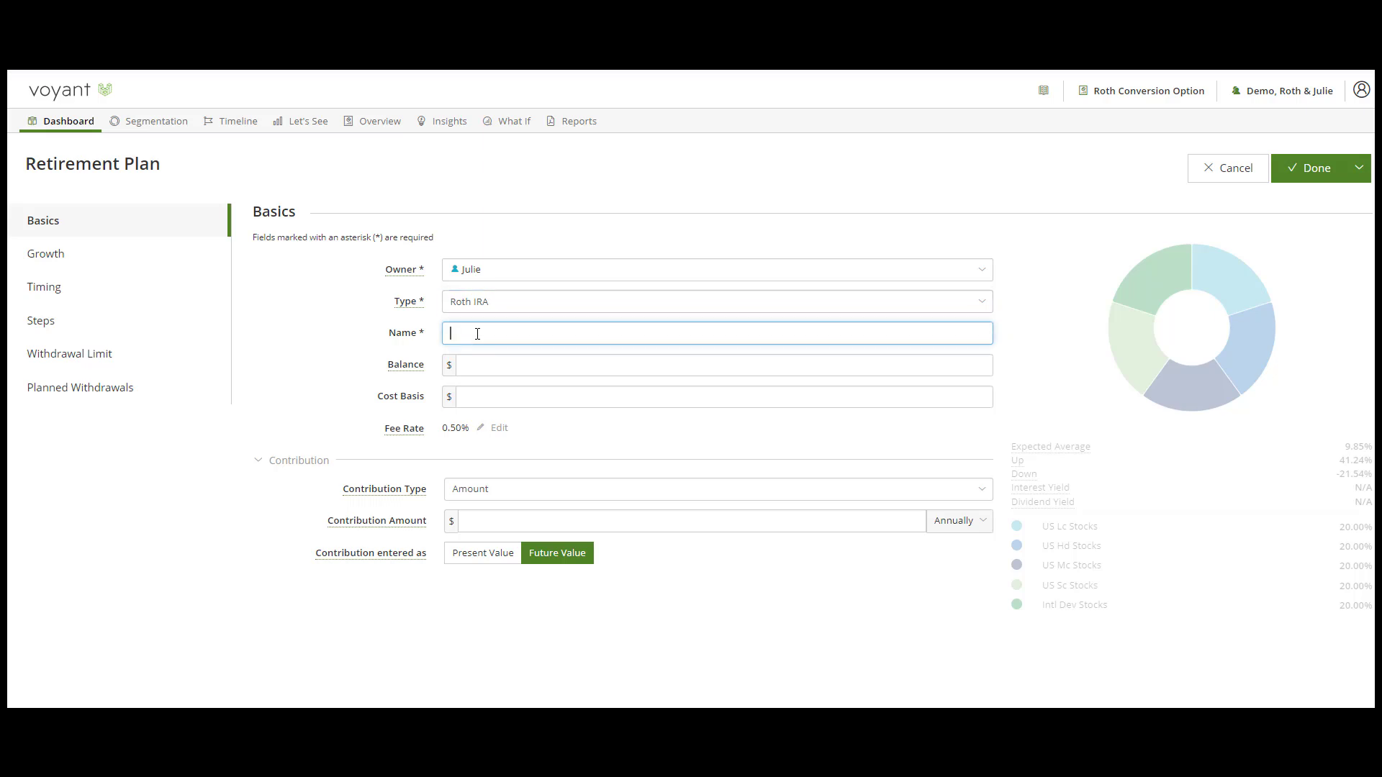
{"action": "type", "text": "Julie's Ro"}
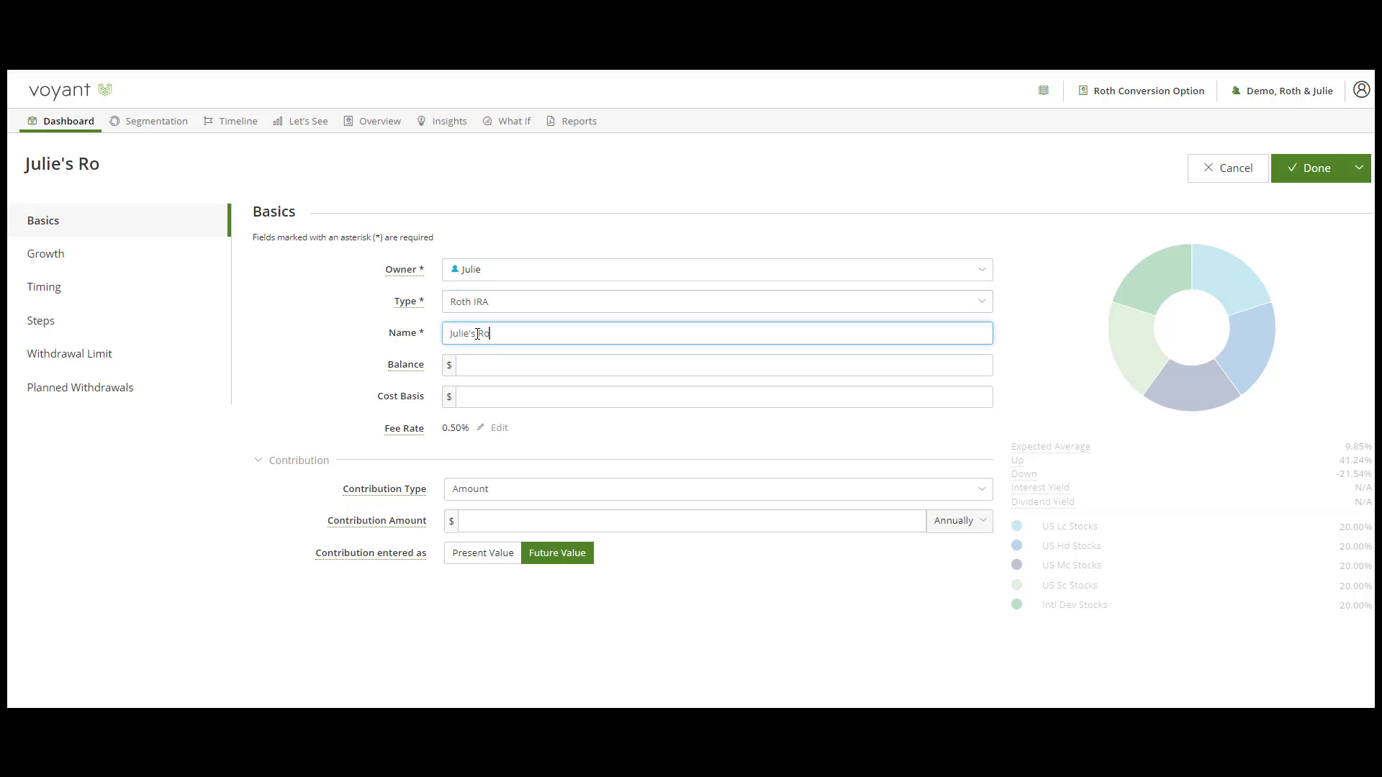
{"action": "type", "text": "th IRA Bucket"}
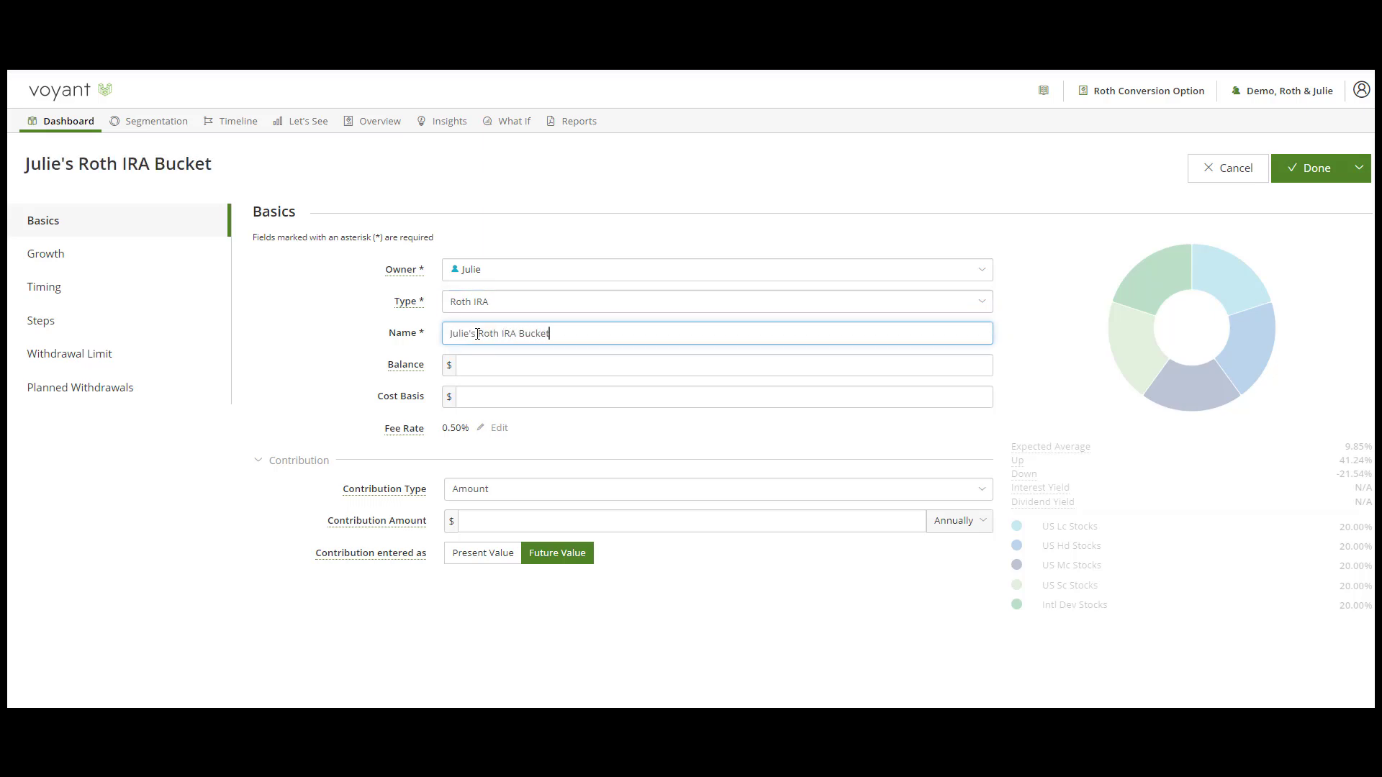
{"action": "left_click", "coordinate": [1316, 170]}
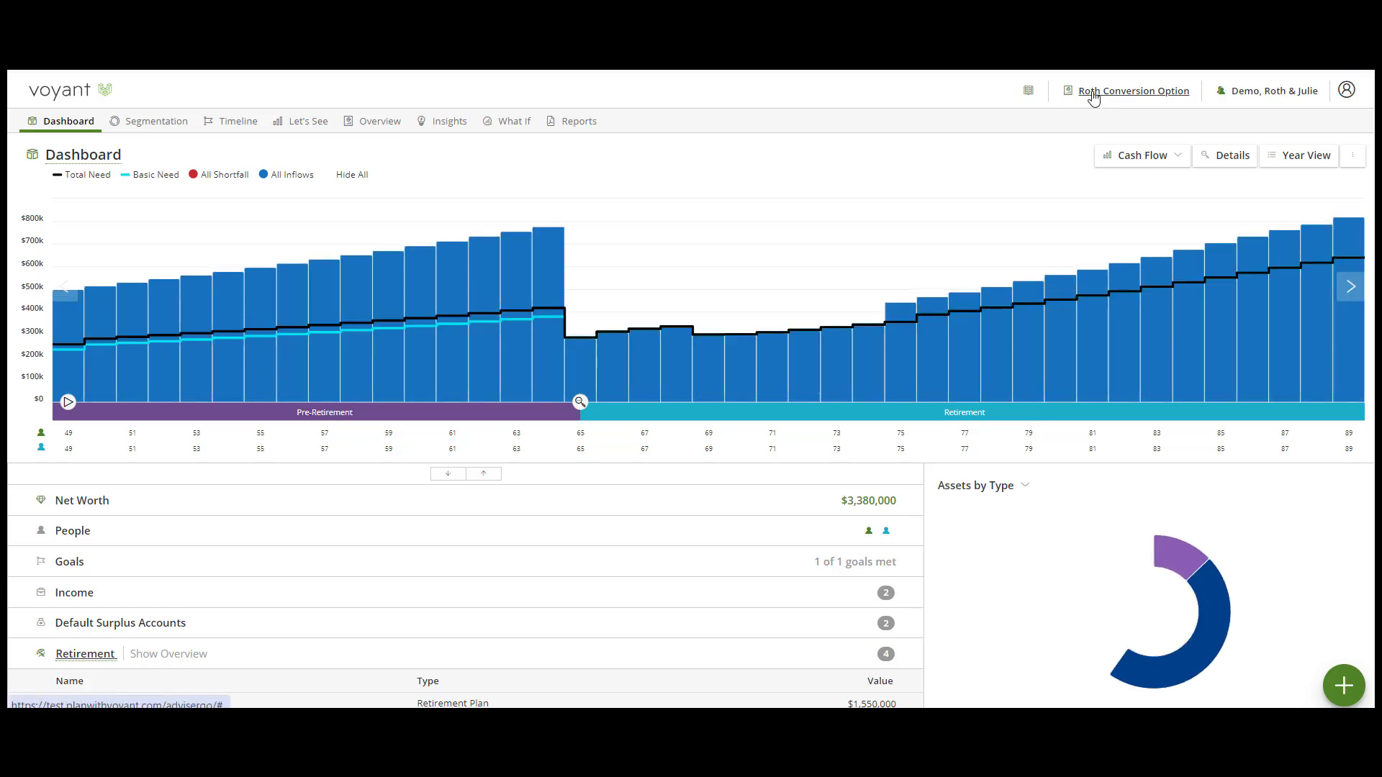
- Start a transfer with the husband's Roth IRA bucket as destination and his 401k as source
{"action": "scroll", "coordinate": [539, 324], "scroll_direction": "down", "scroll_amount": 2}
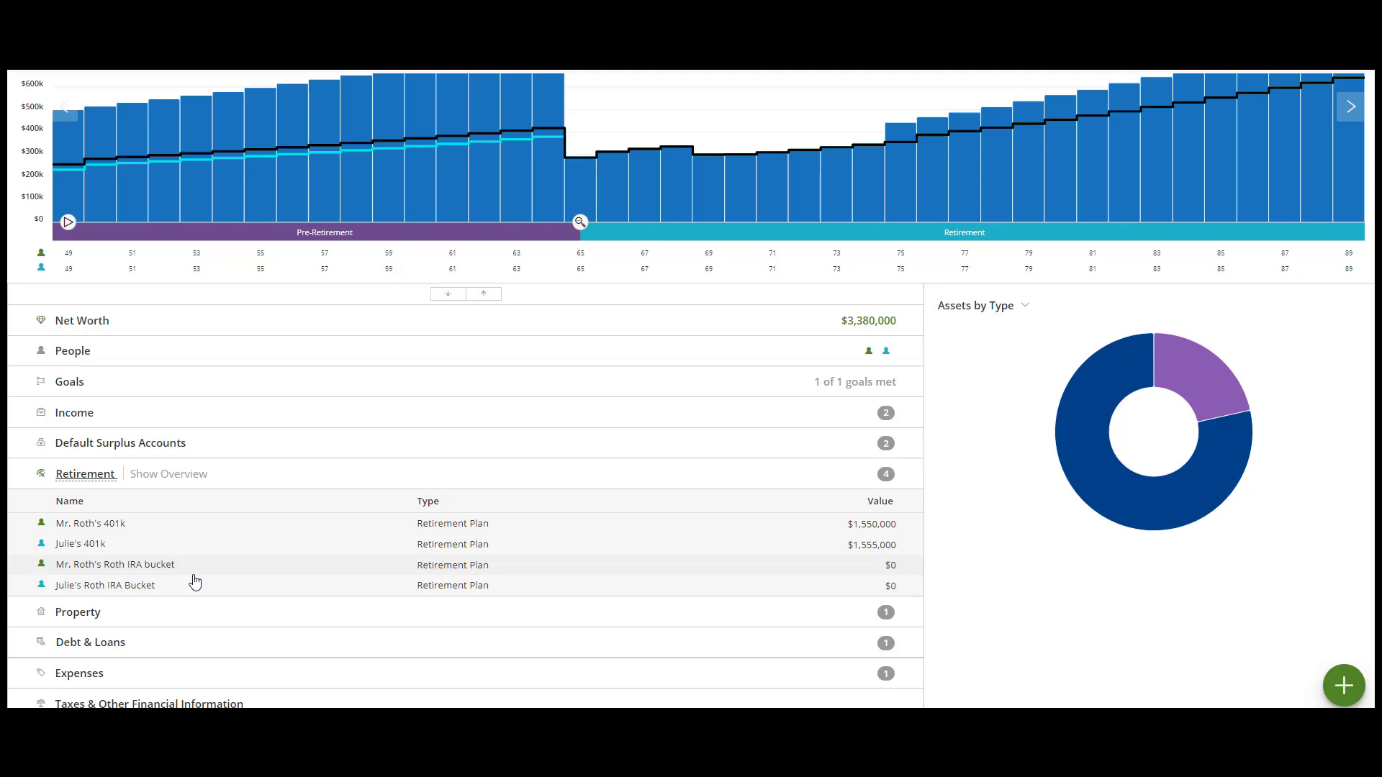
{"action": "left_click", "coordinate": [1344, 685]}
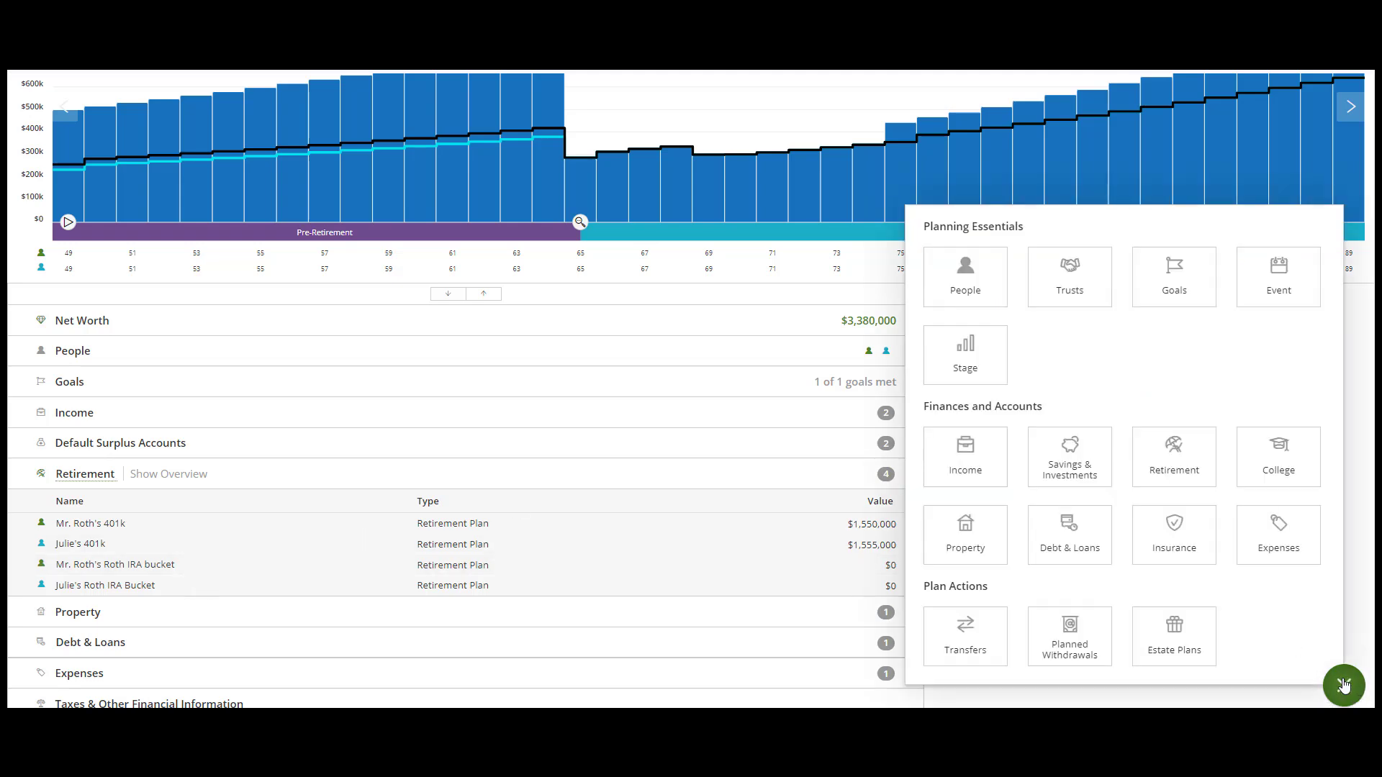
{"action": "left_click", "coordinate": [976, 650]}
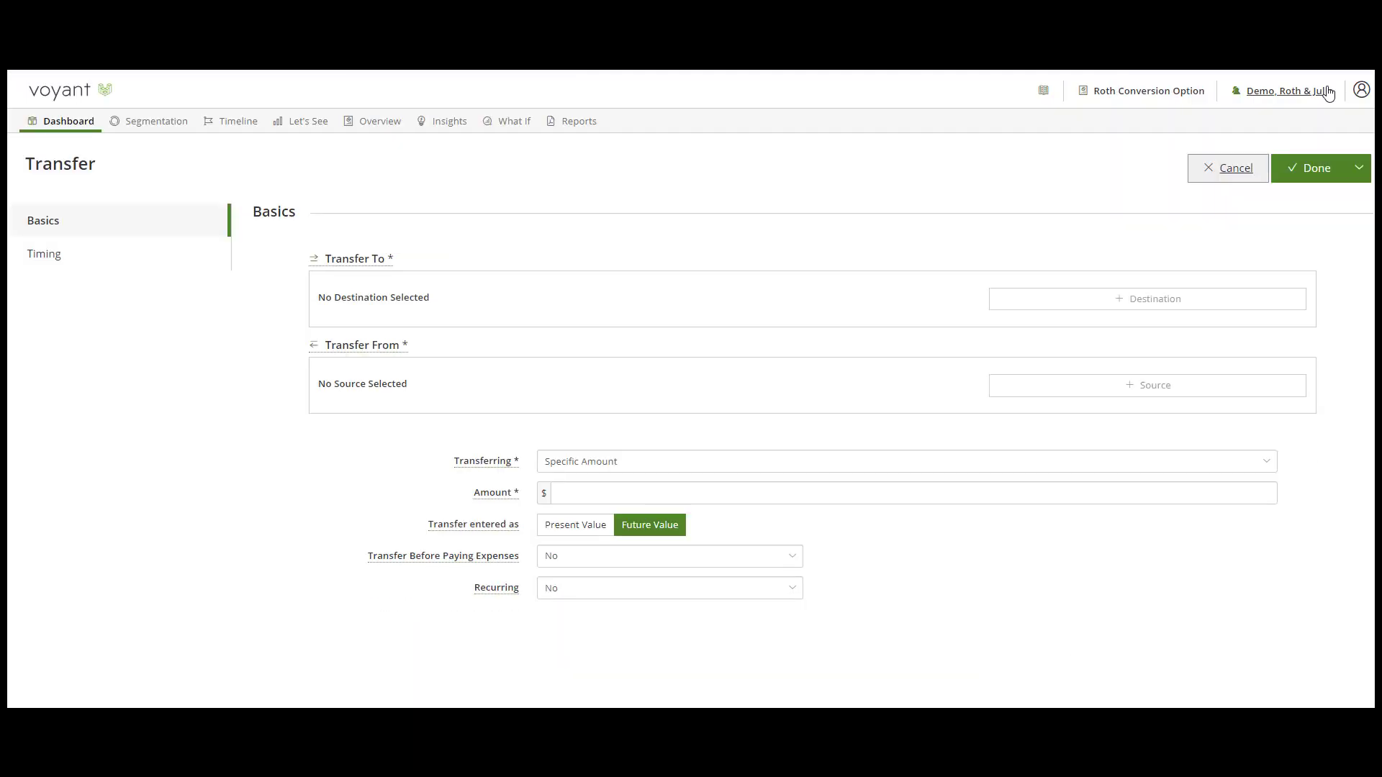
{"action": "left_click", "coordinate": [1073, 297]}
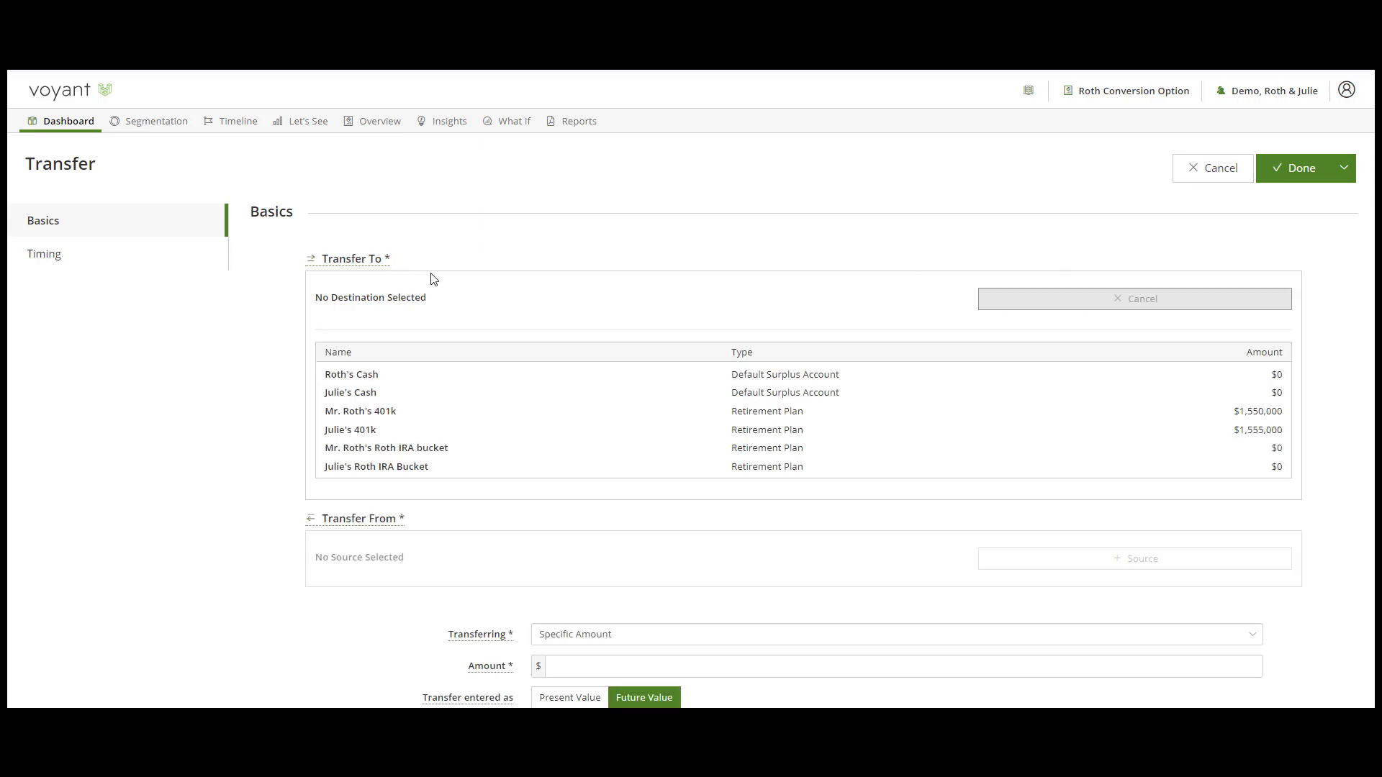
{"action": "left_click", "coordinate": [341, 454]}
{"action": "left_click", "coordinate": [1157, 389]}
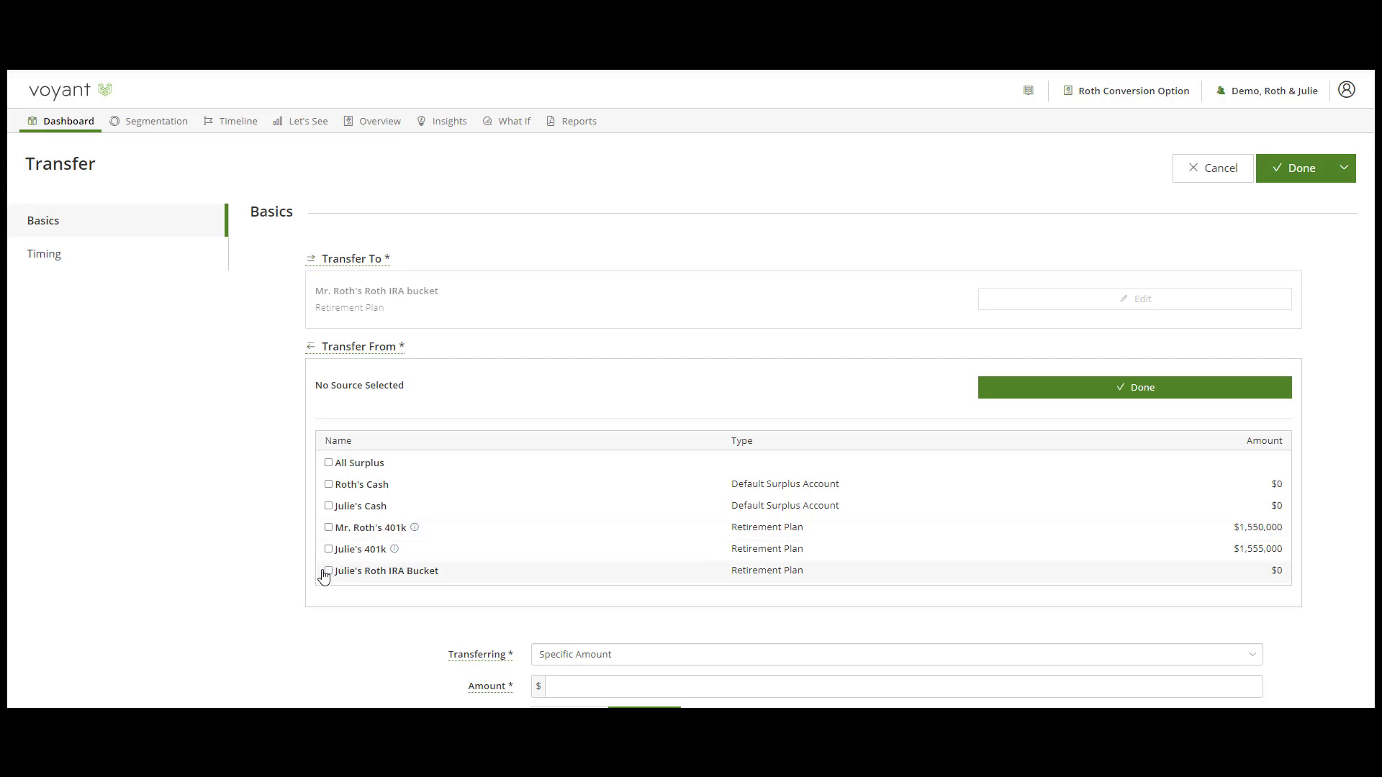
{"action": "scroll", "coordinate": [339, 568], "scroll_direction": "down", "scroll_amount": 1}
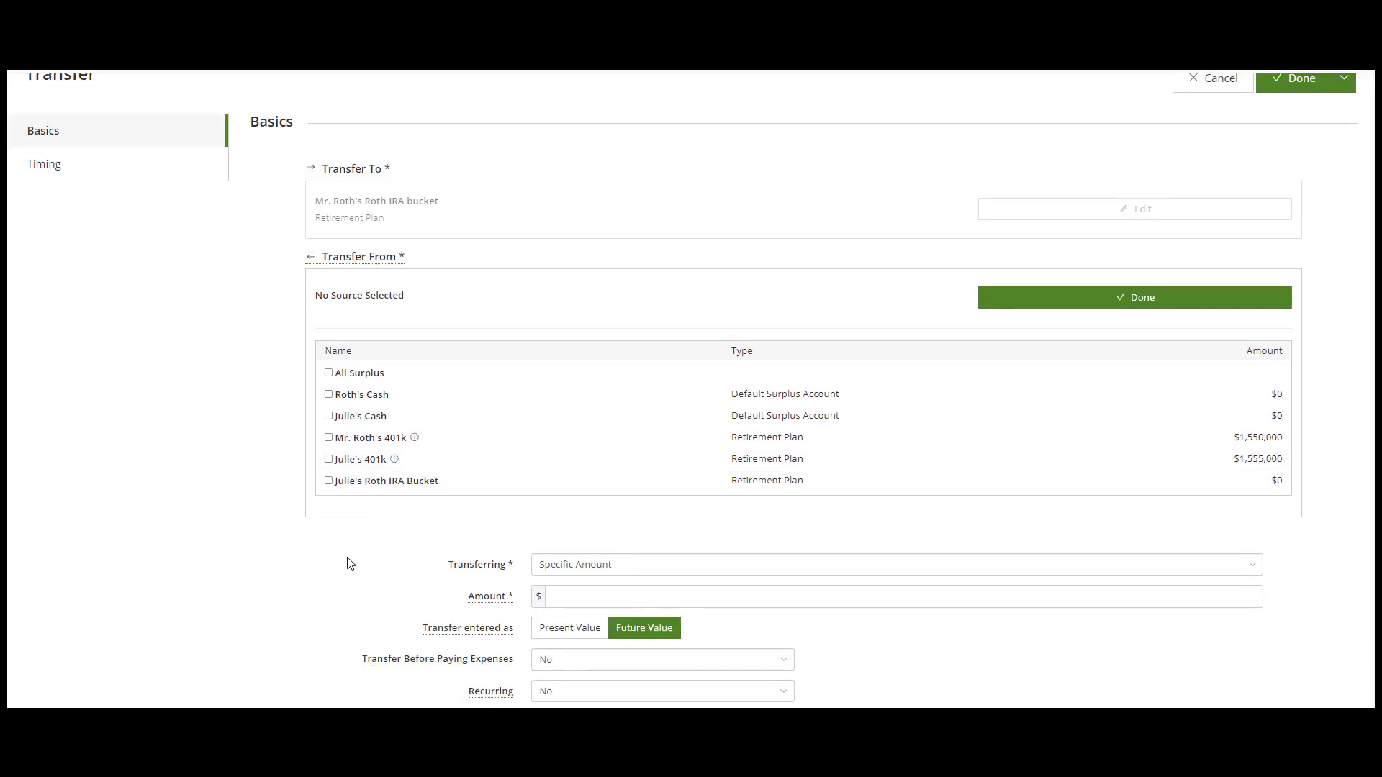
{"action": "left_click", "coordinate": [328, 440]}
- Set the transfer to All Available with the amount type Total Phased Transfer Amount
{"action": "left_click", "coordinate": [637, 570]}
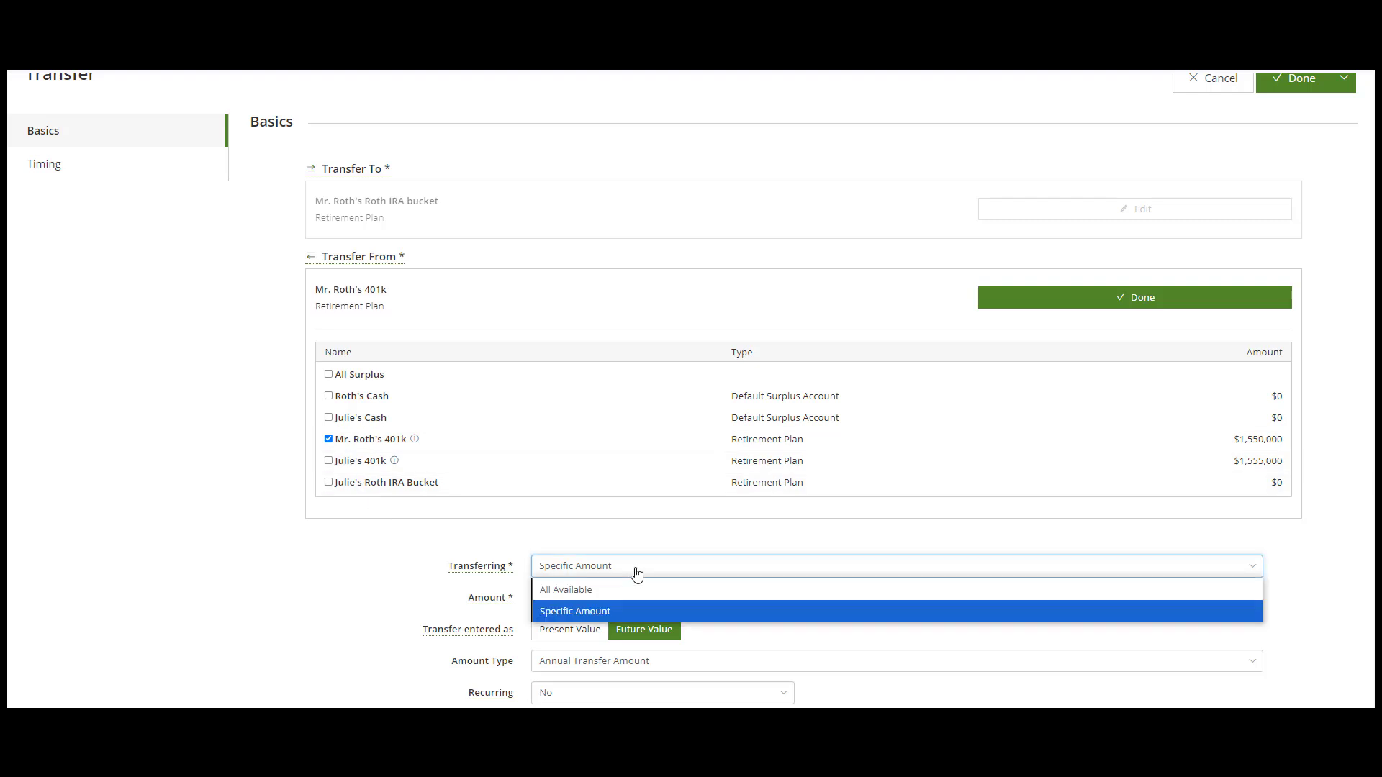
{"action": "left_click", "coordinate": [589, 583]}
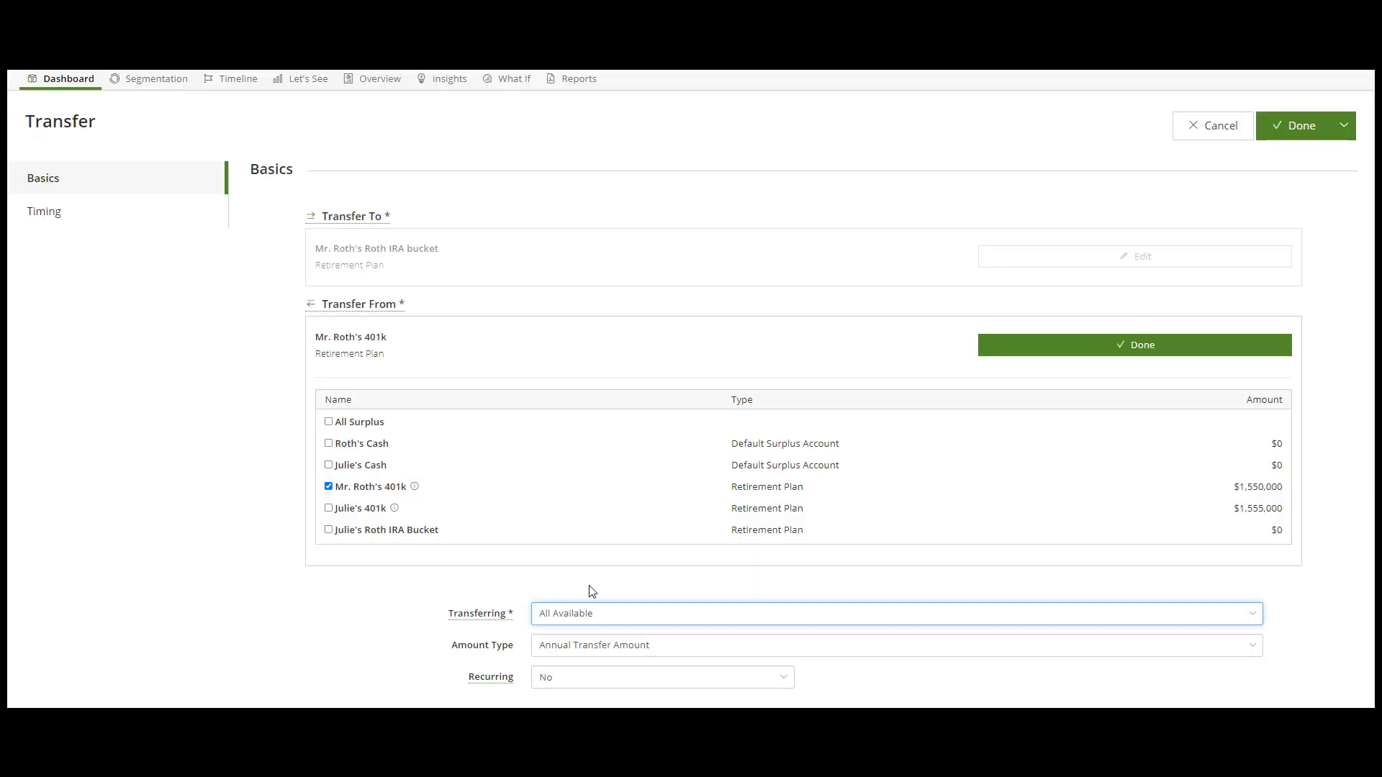
{"action": "left_click", "coordinate": [578, 654]}
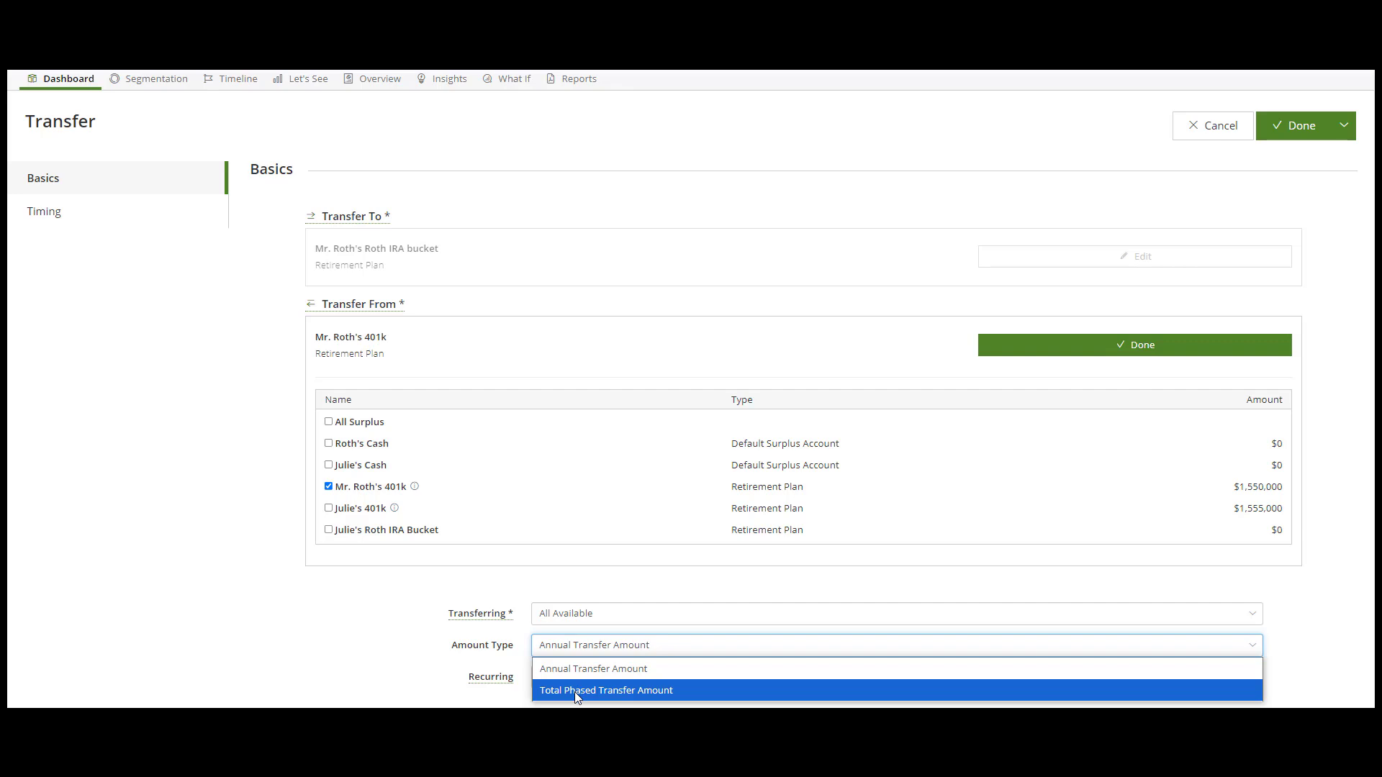
{"action": "left_click", "coordinate": [575, 692]}
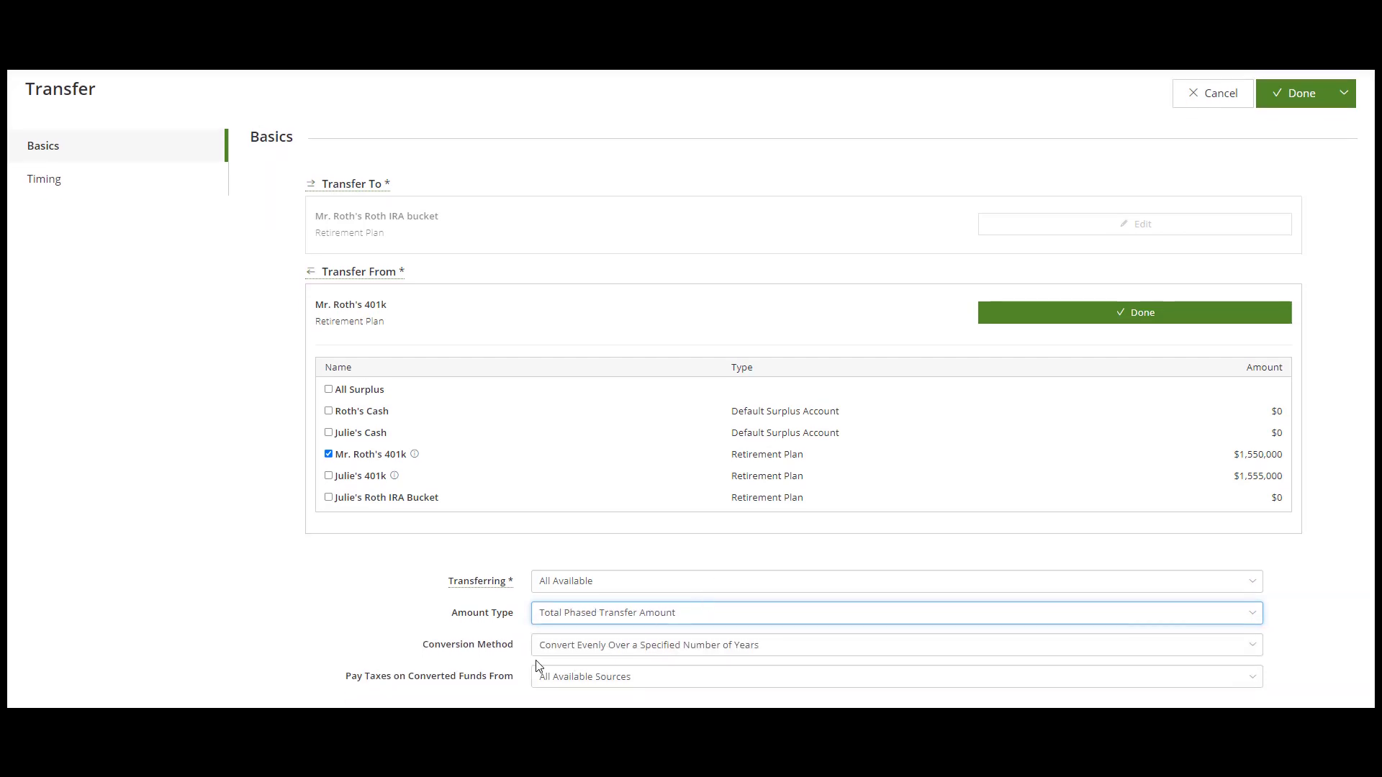
- Try the conversion method Convert Only Within Selected Tax Brackets and return it to Convert Evenly Over a Specified Number of Years
{"action": "left_click", "coordinate": [580, 656]}
{"action": "left_click", "coordinate": [576, 689]}
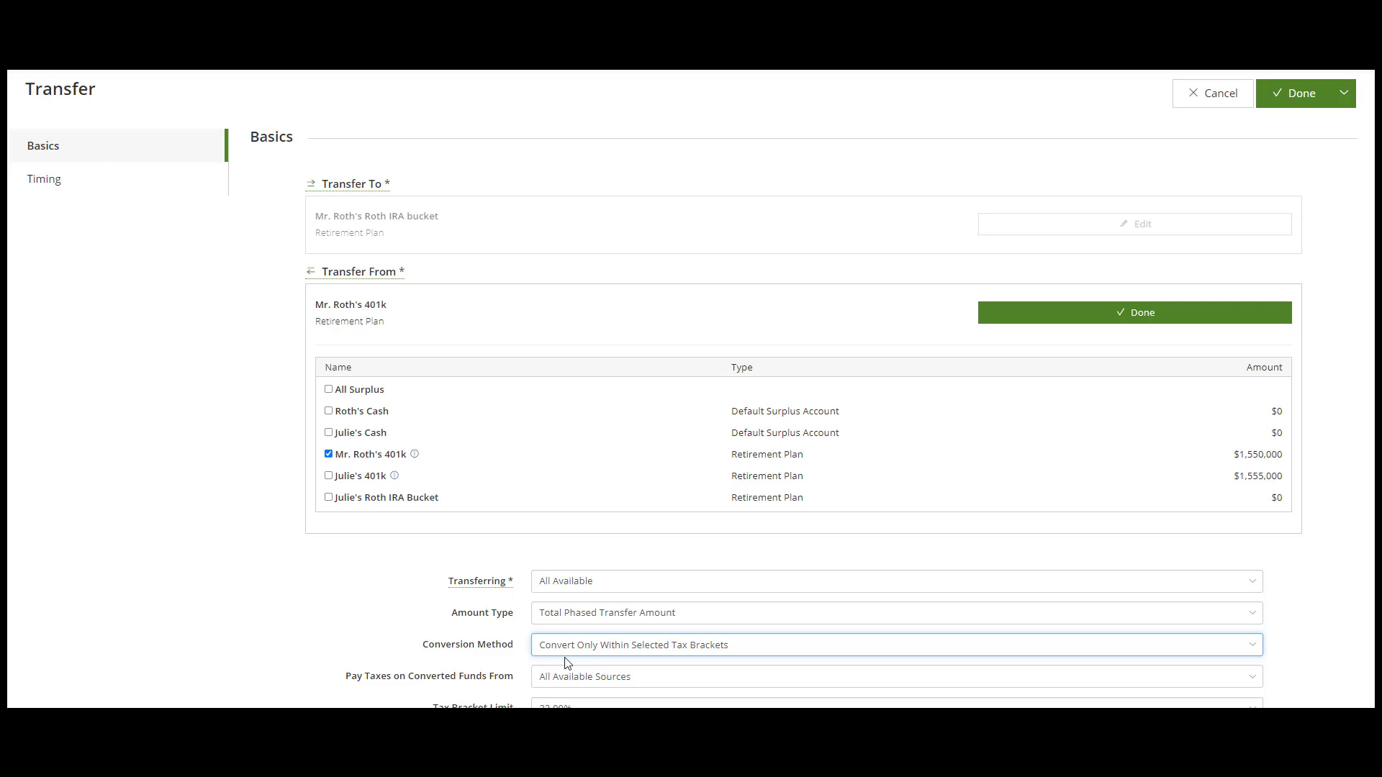
{"action": "left_click", "coordinate": [566, 646]}
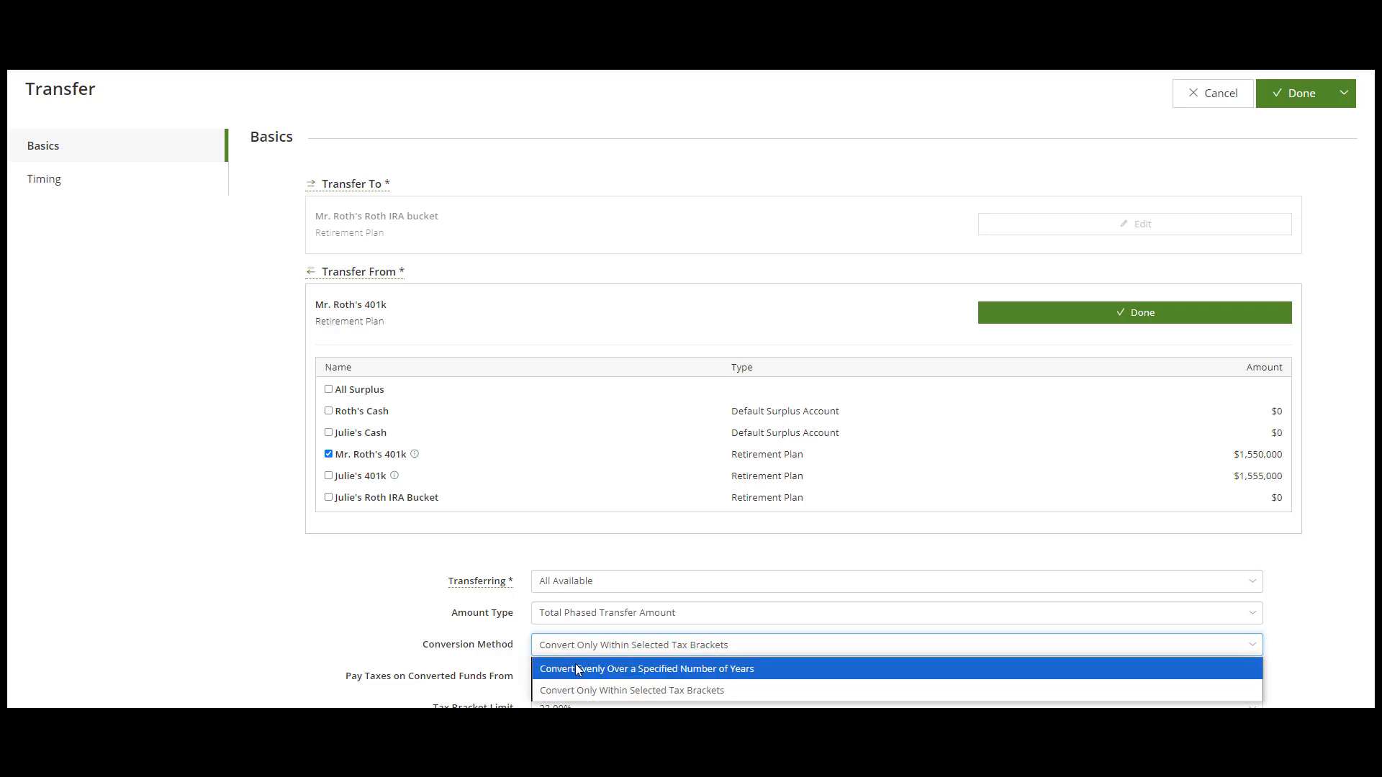
{"action": "left_click", "coordinate": [580, 671]}
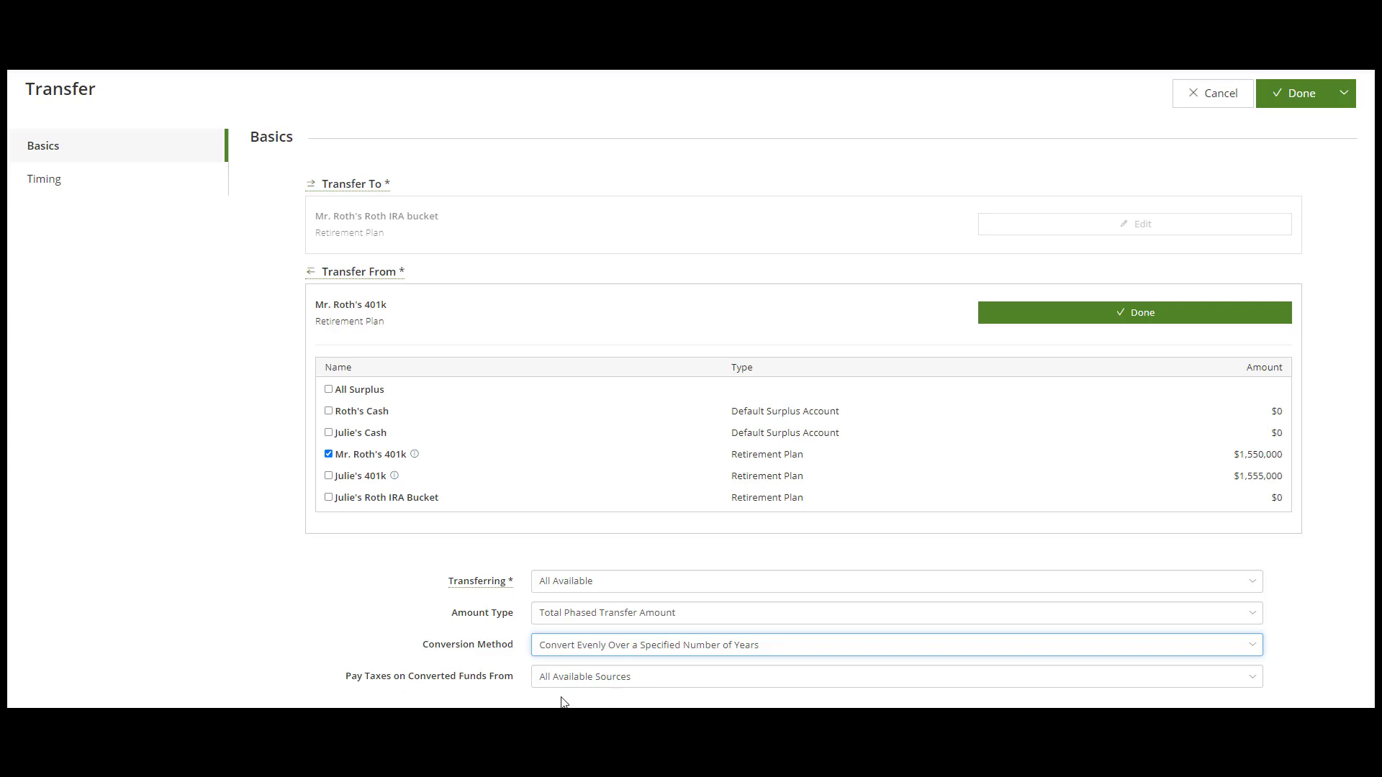
- Set the taxes on converted funds to be paid from Retirement Accounts Only
{"action": "left_click", "coordinate": [596, 685]}
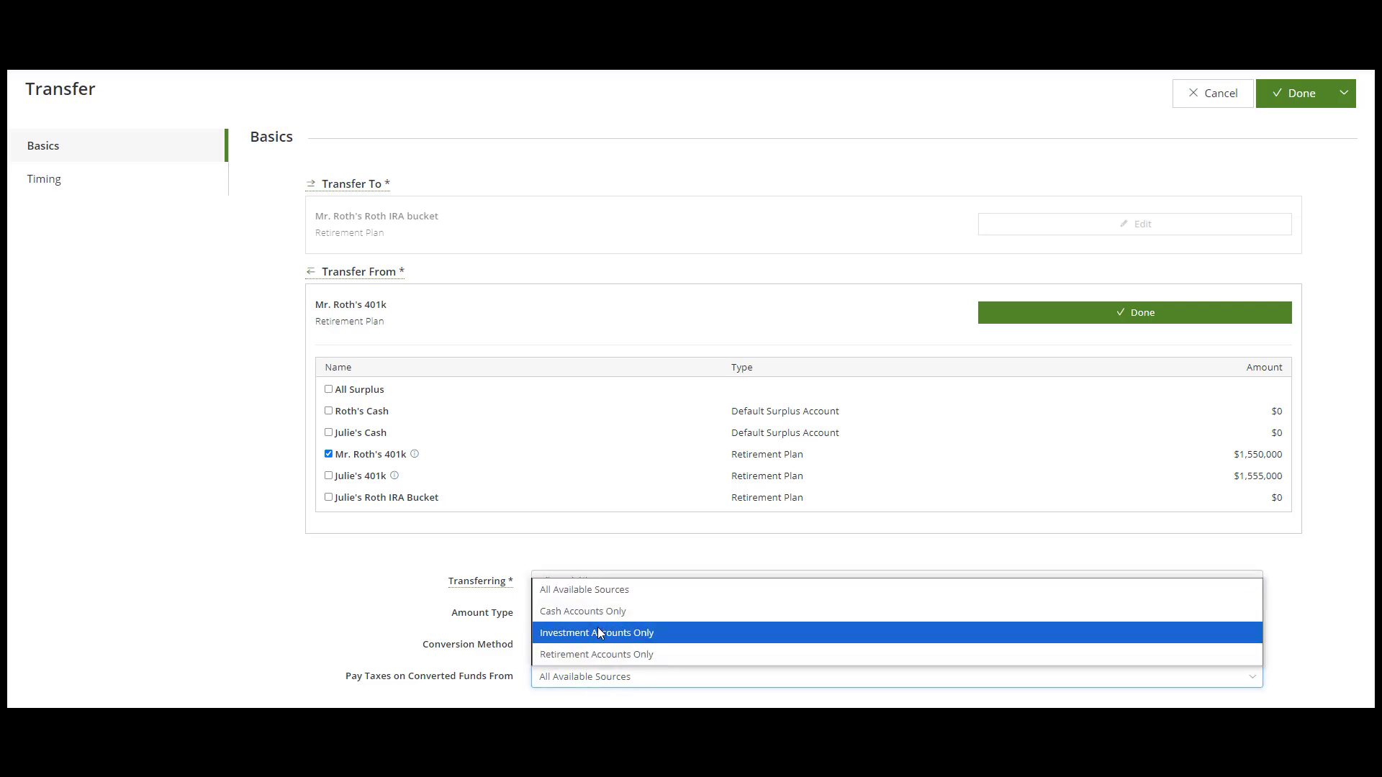
{"action": "left_click", "coordinate": [600, 634]}
{"action": "left_click", "coordinate": [587, 685]}
{"action": "left_click", "coordinate": [585, 655]}
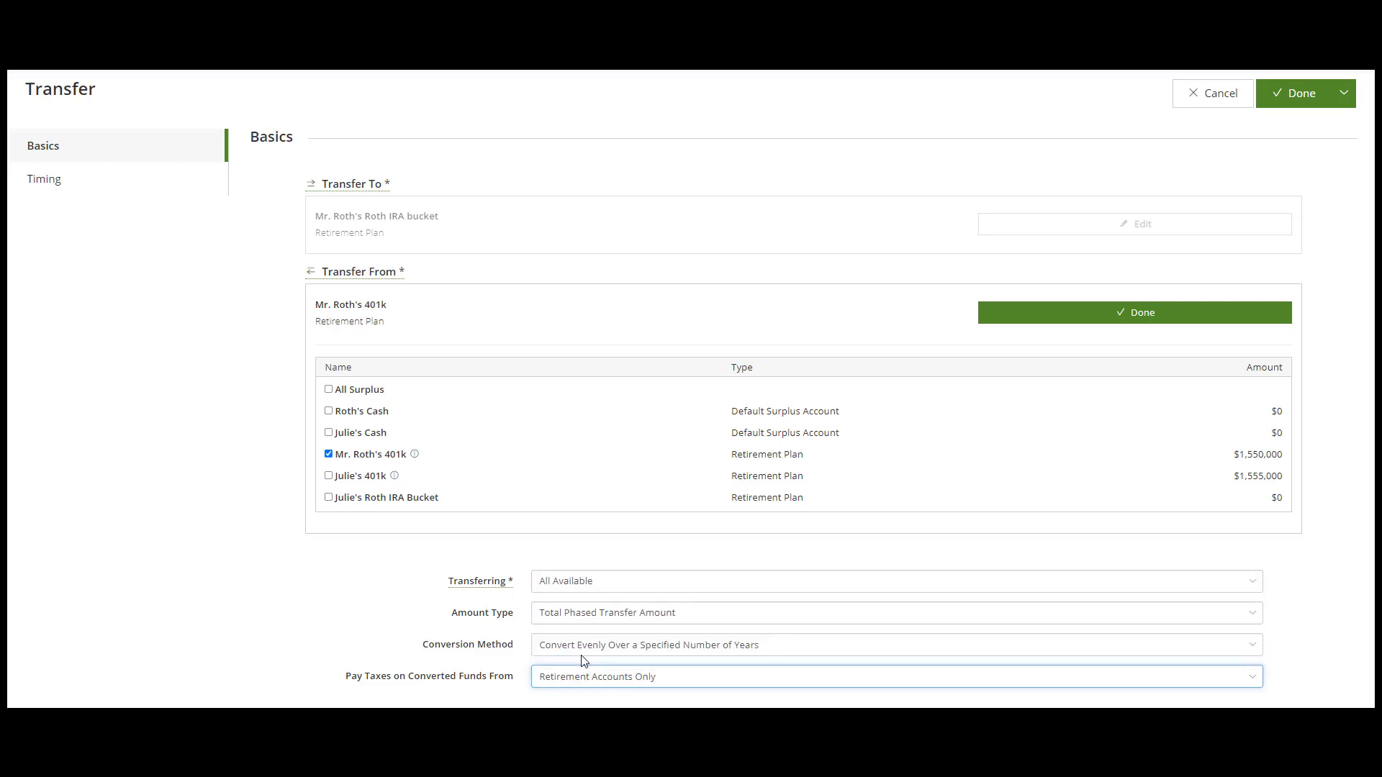
- Set the taxes on converted funds to be paid from All Available Sources and confirm the husband's 401k as the source
{"action": "left_click", "coordinate": [587, 685]}
{"action": "left_click", "coordinate": [580, 591]}
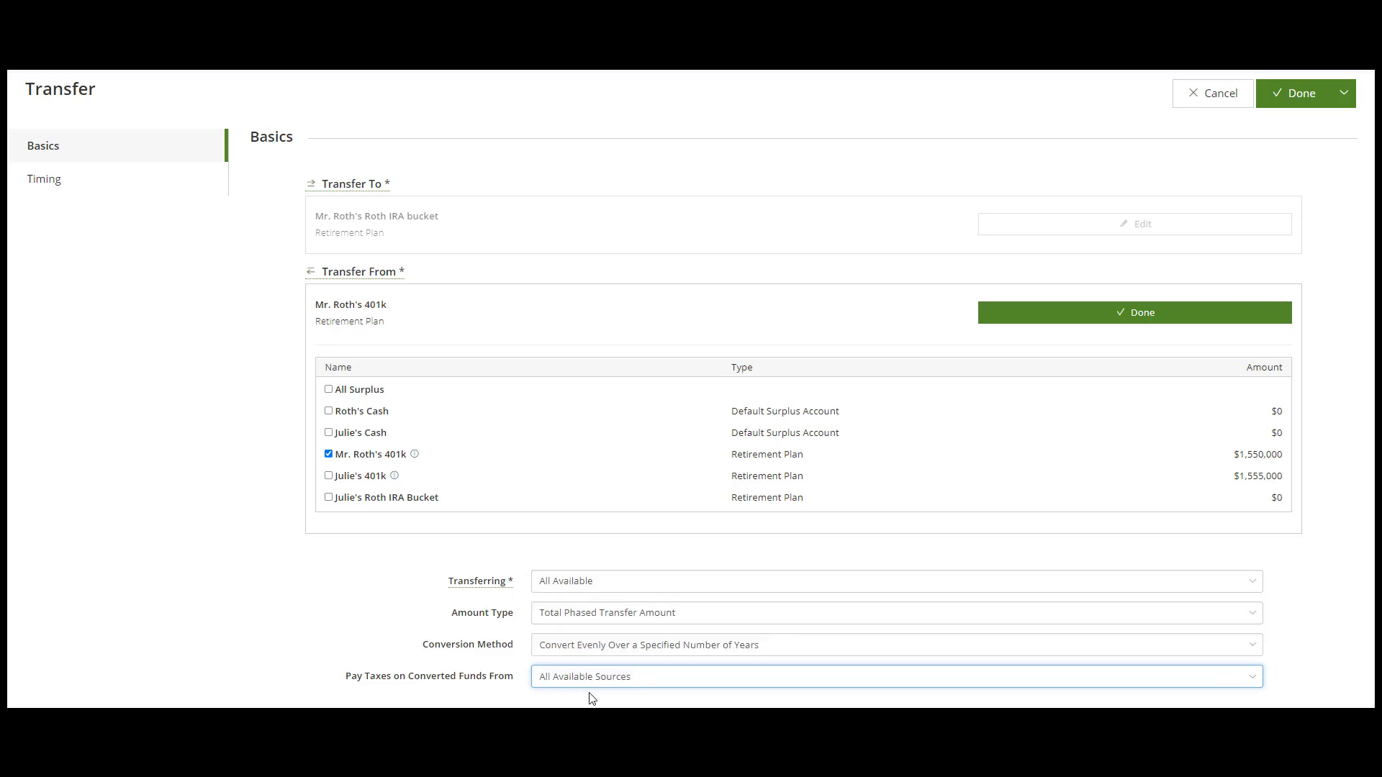
{"action": "left_click", "coordinate": [997, 312]}
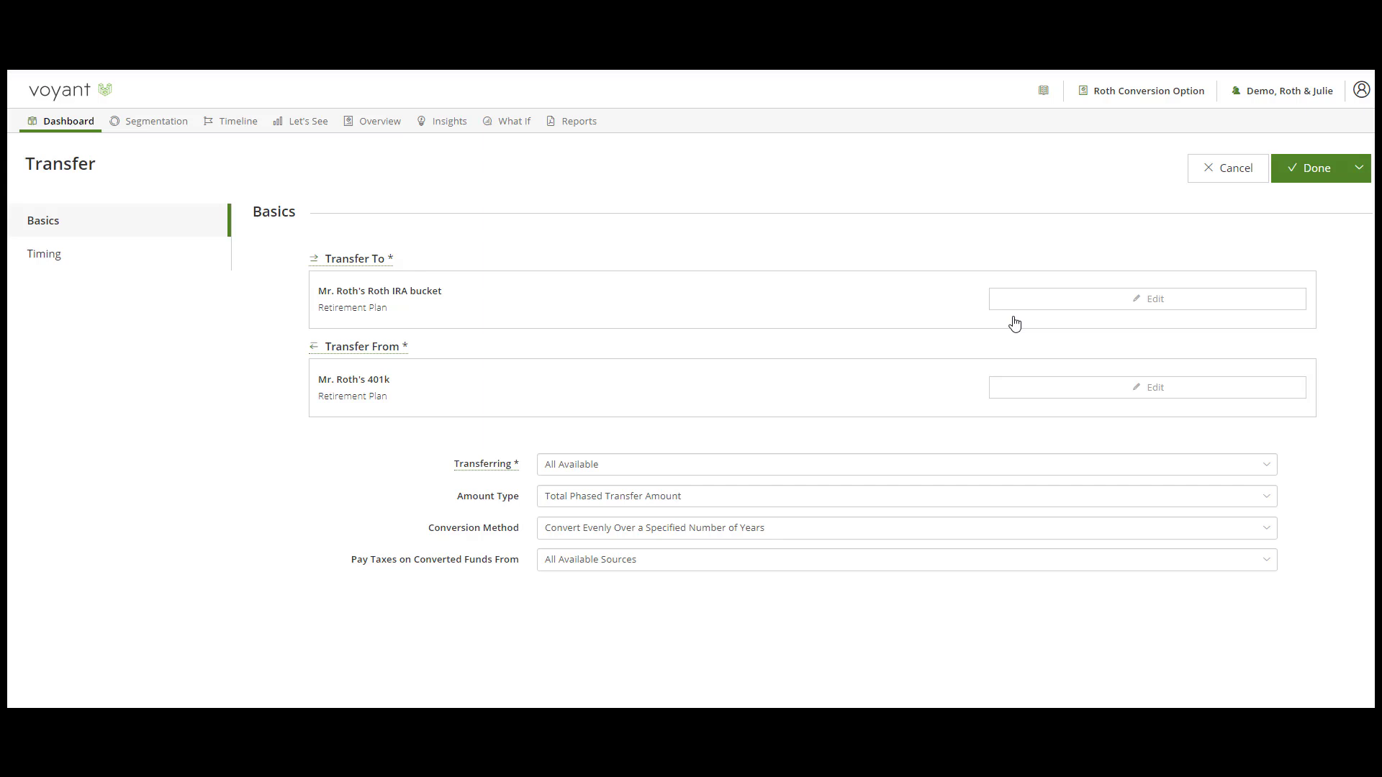
- Time the husband's transfer from Plan Start until his retirement at age 65, and save it while adding another transfer
{"action": "left_click", "coordinate": [56, 253]}
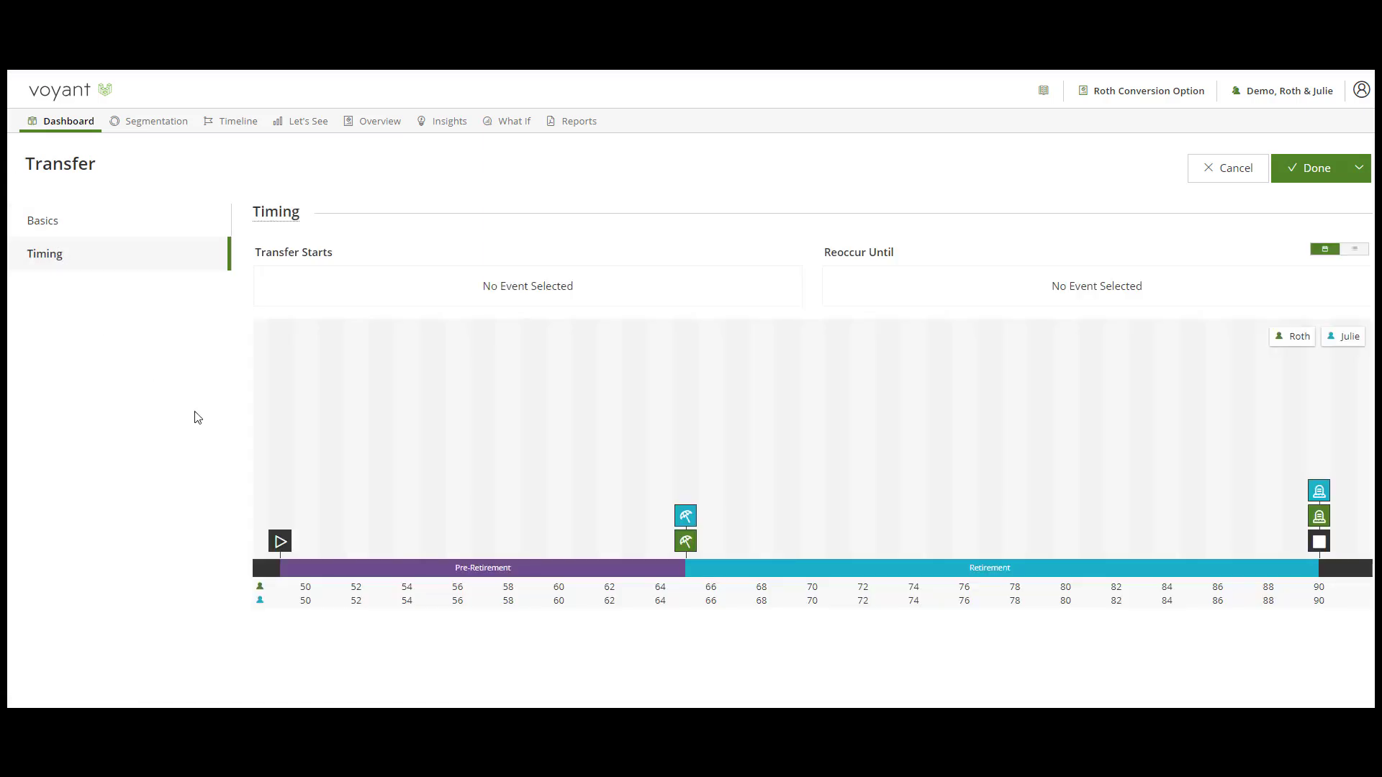
{"action": "left_click", "coordinate": [281, 539]}
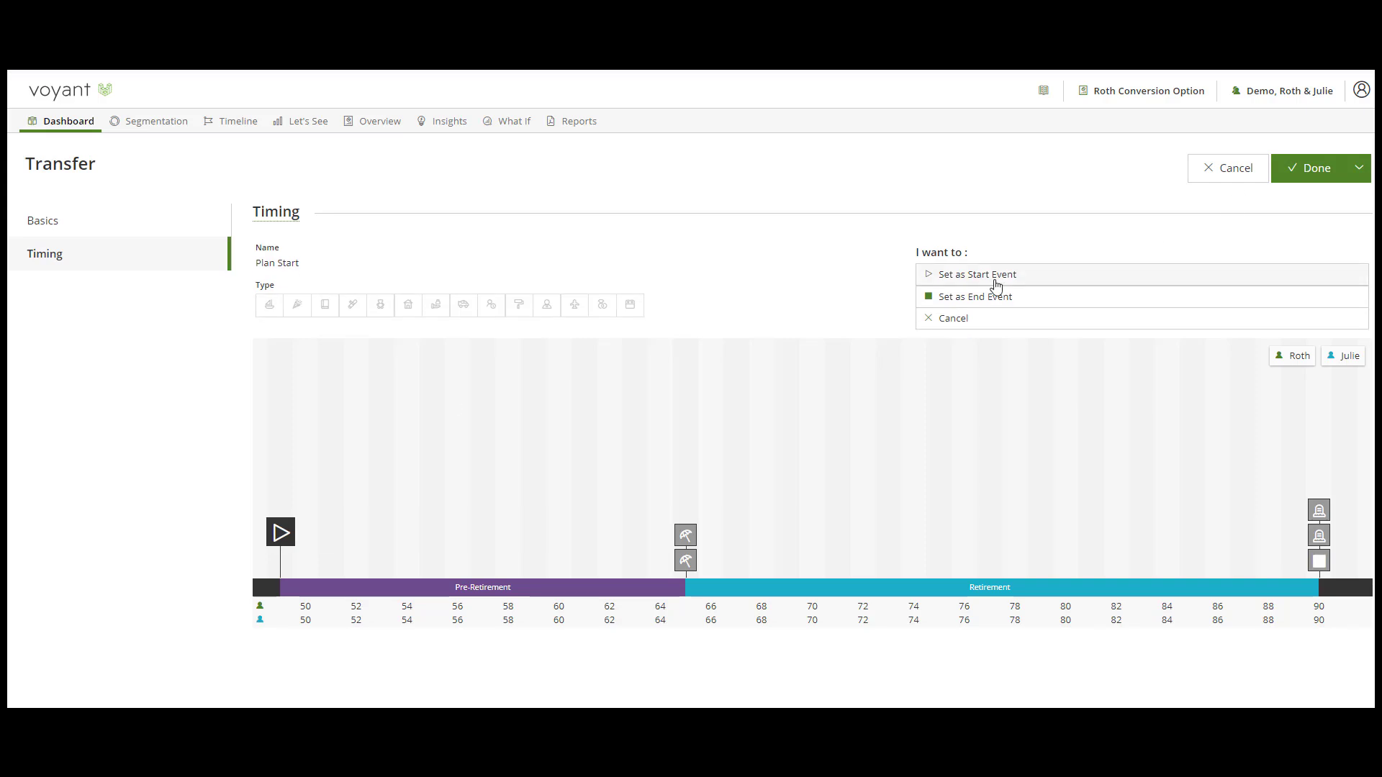
{"action": "left_click", "coordinate": [941, 281]}
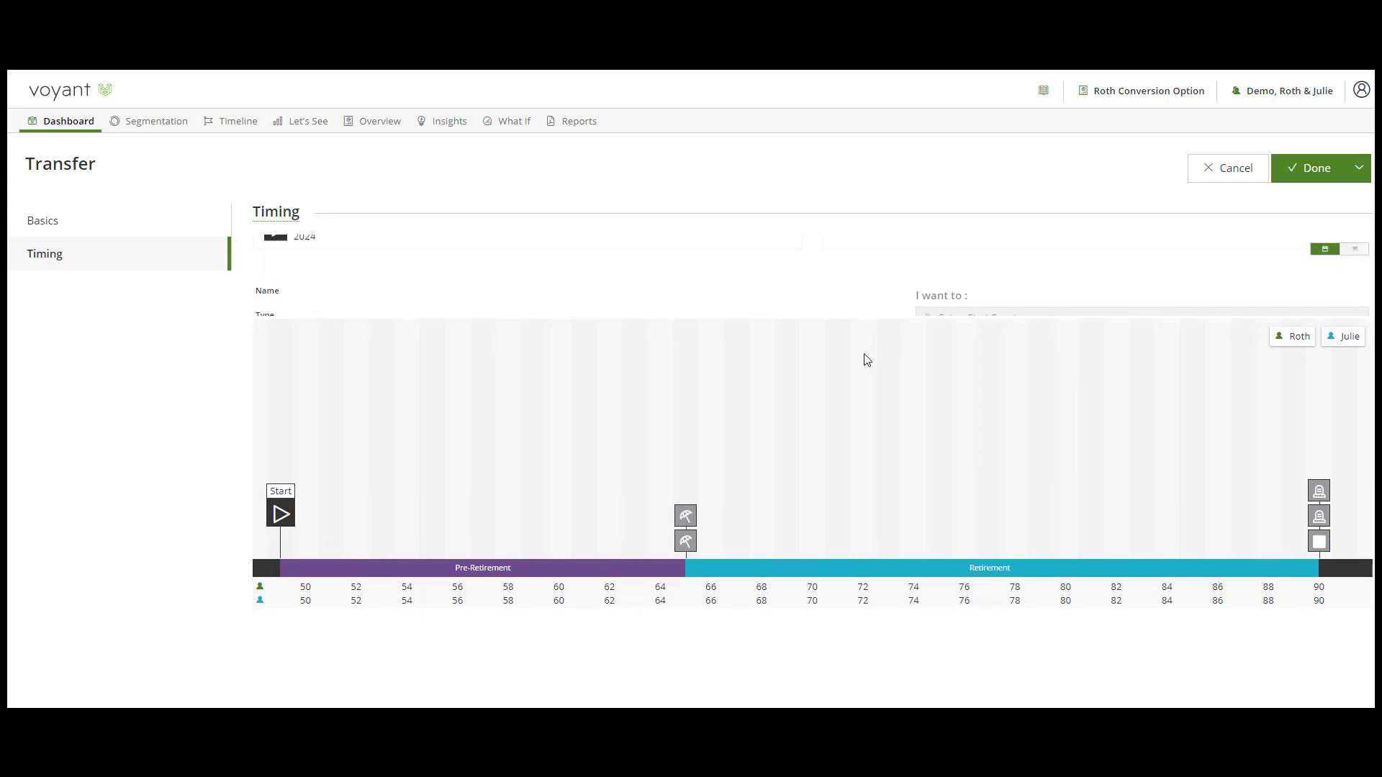
{"action": "left_click", "coordinate": [688, 549]}
{"action": "left_click", "coordinate": [982, 299]}
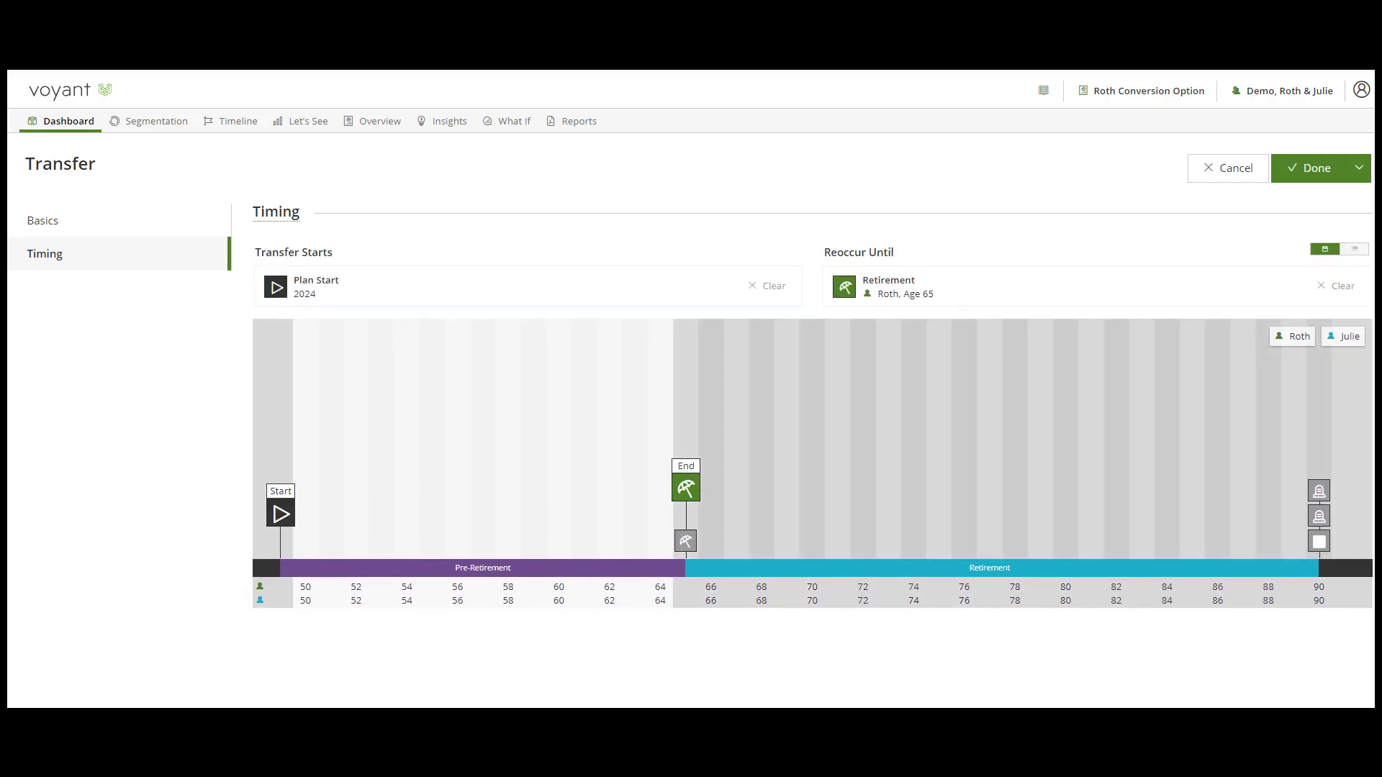
{"action": "left_click", "coordinate": [1367, 170]}
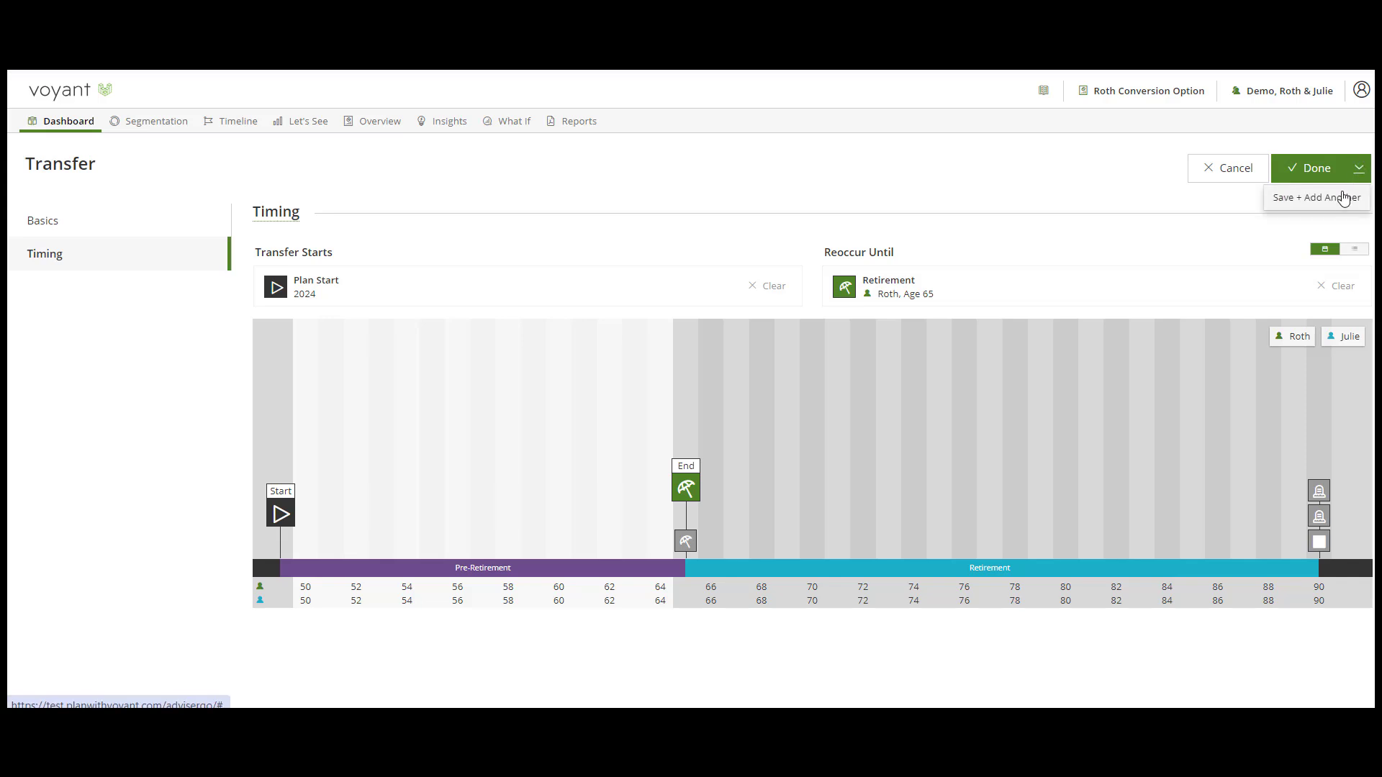
{"action": "left_click", "coordinate": [1343, 196]}
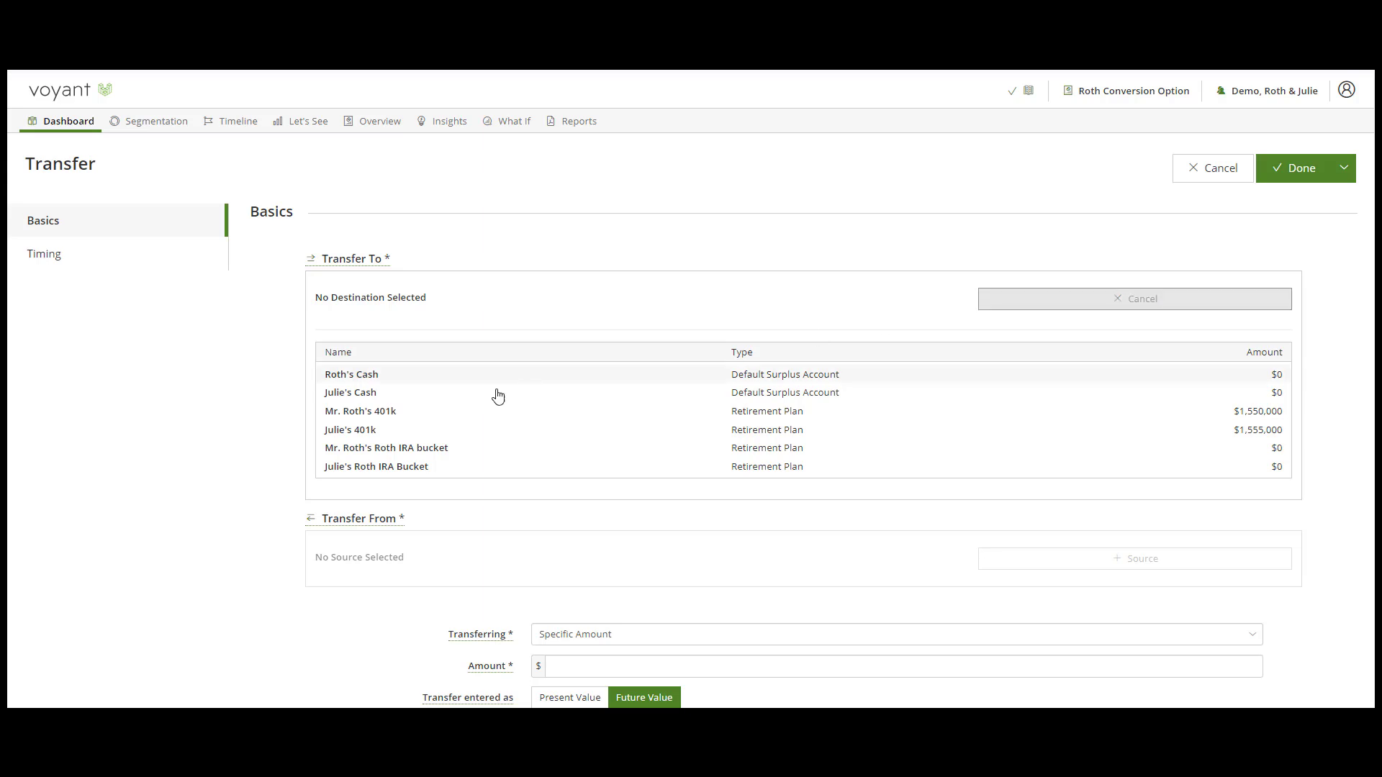
- Set the new transfer's destination to the wife's Roth IRA bucket and its source to her 401k
{"action": "left_click", "coordinate": [402, 468]}
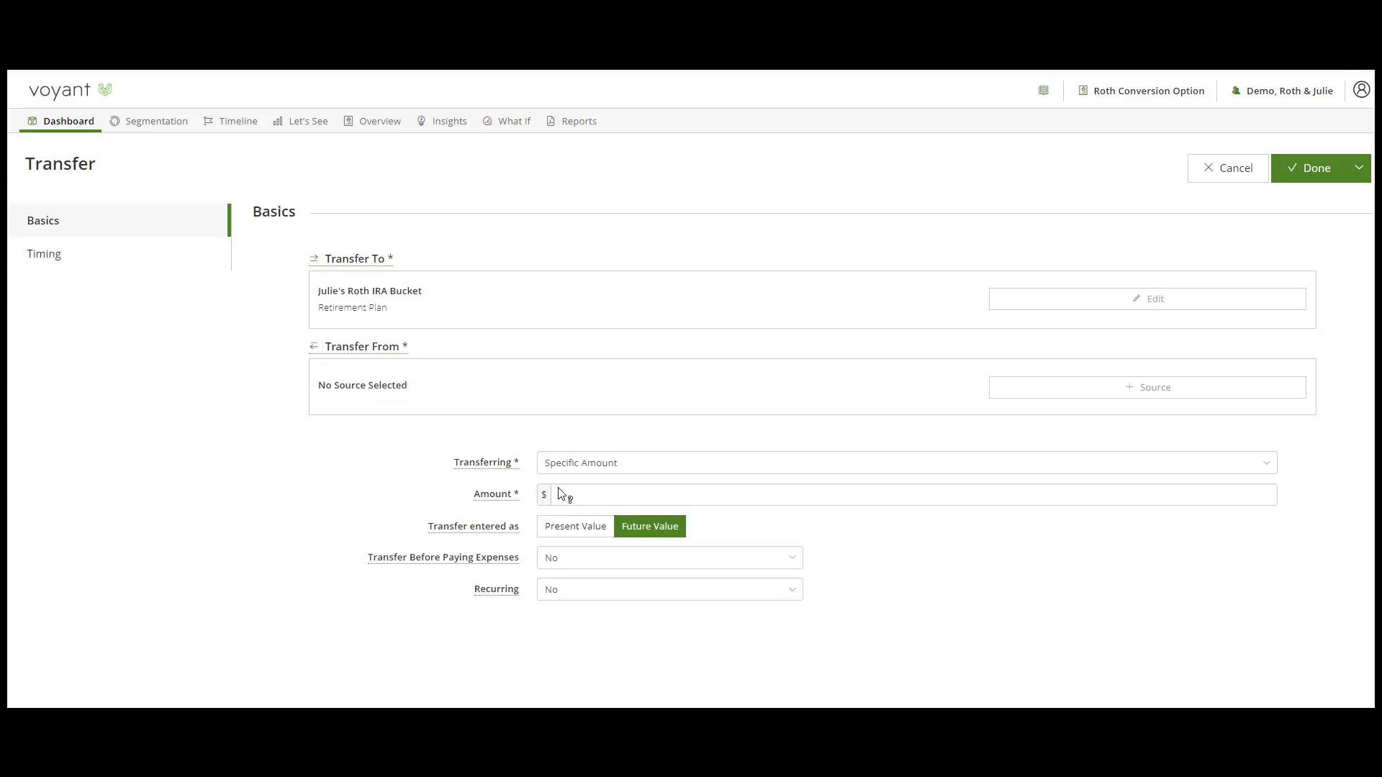
{"action": "left_click", "coordinate": [1123, 388]}
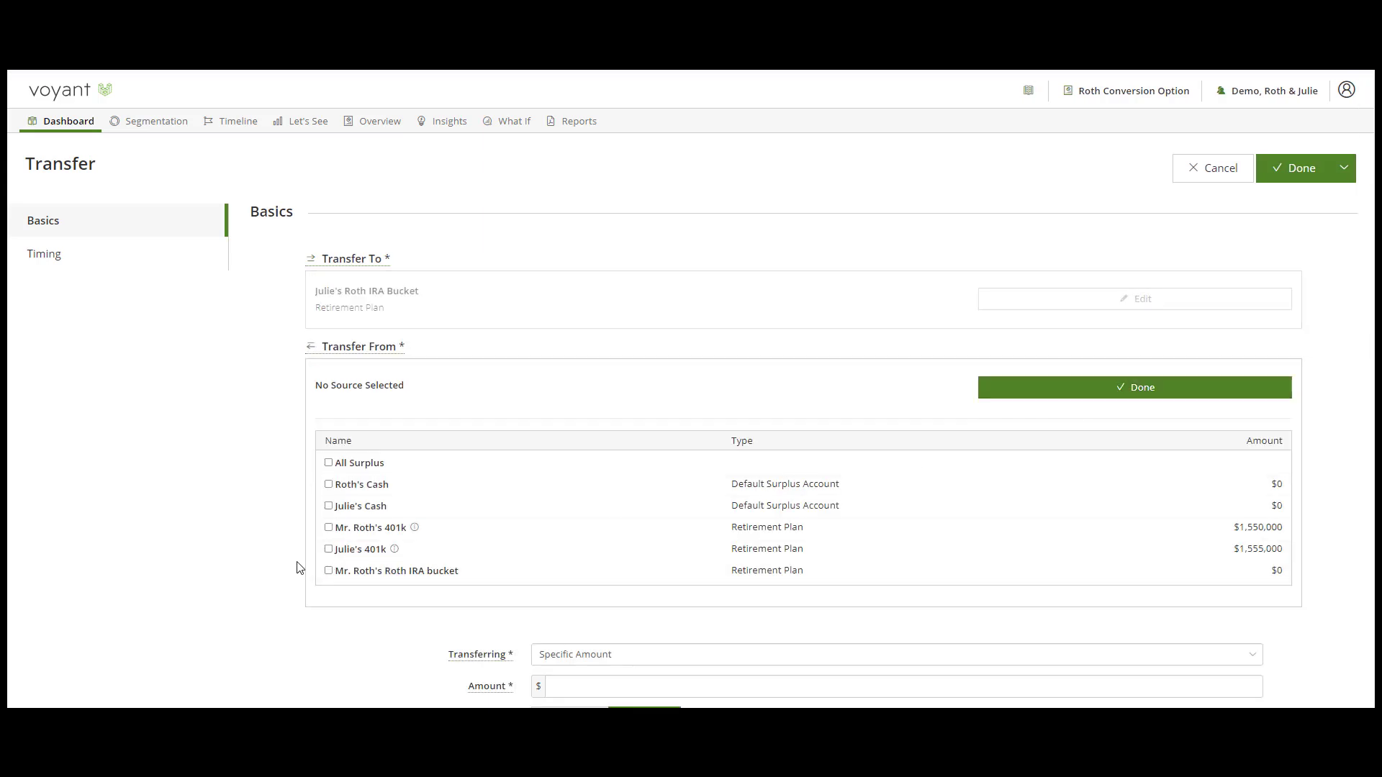
{"action": "left_click", "coordinate": [329, 549]}
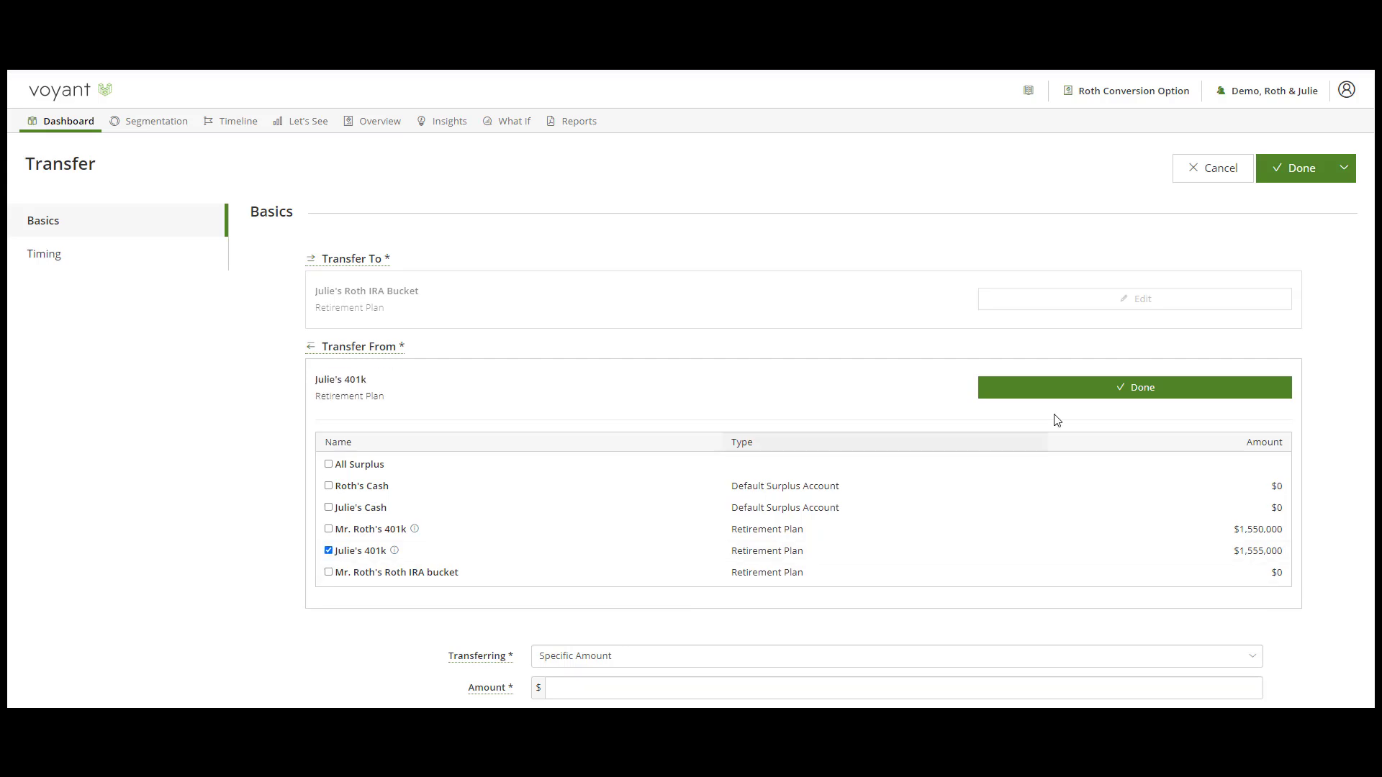
{"action": "left_click", "coordinate": [1075, 394]}
- Set the wife's transfer to All Available with the amount type Total Phased Transfer Amount
{"action": "left_click", "coordinate": [680, 479]}
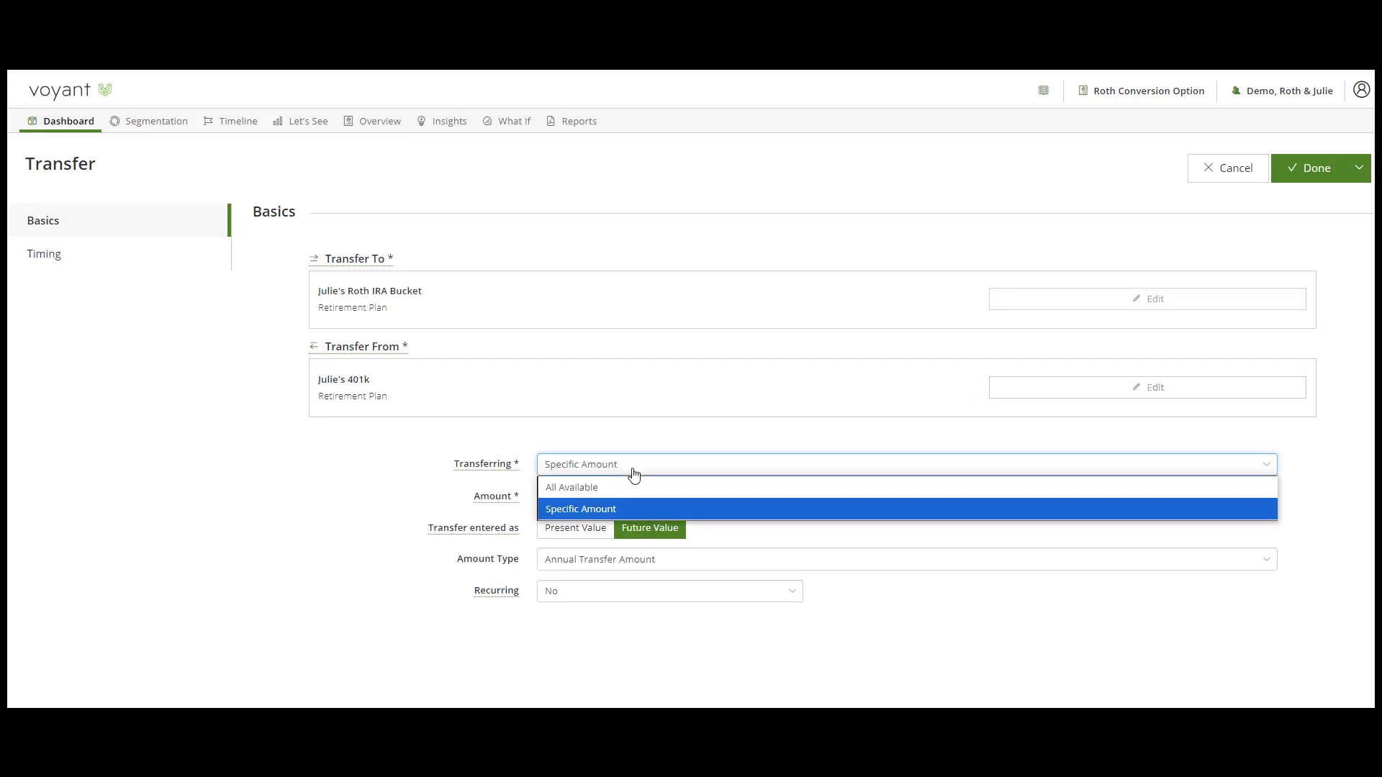
{"action": "left_click", "coordinate": [619, 484]}
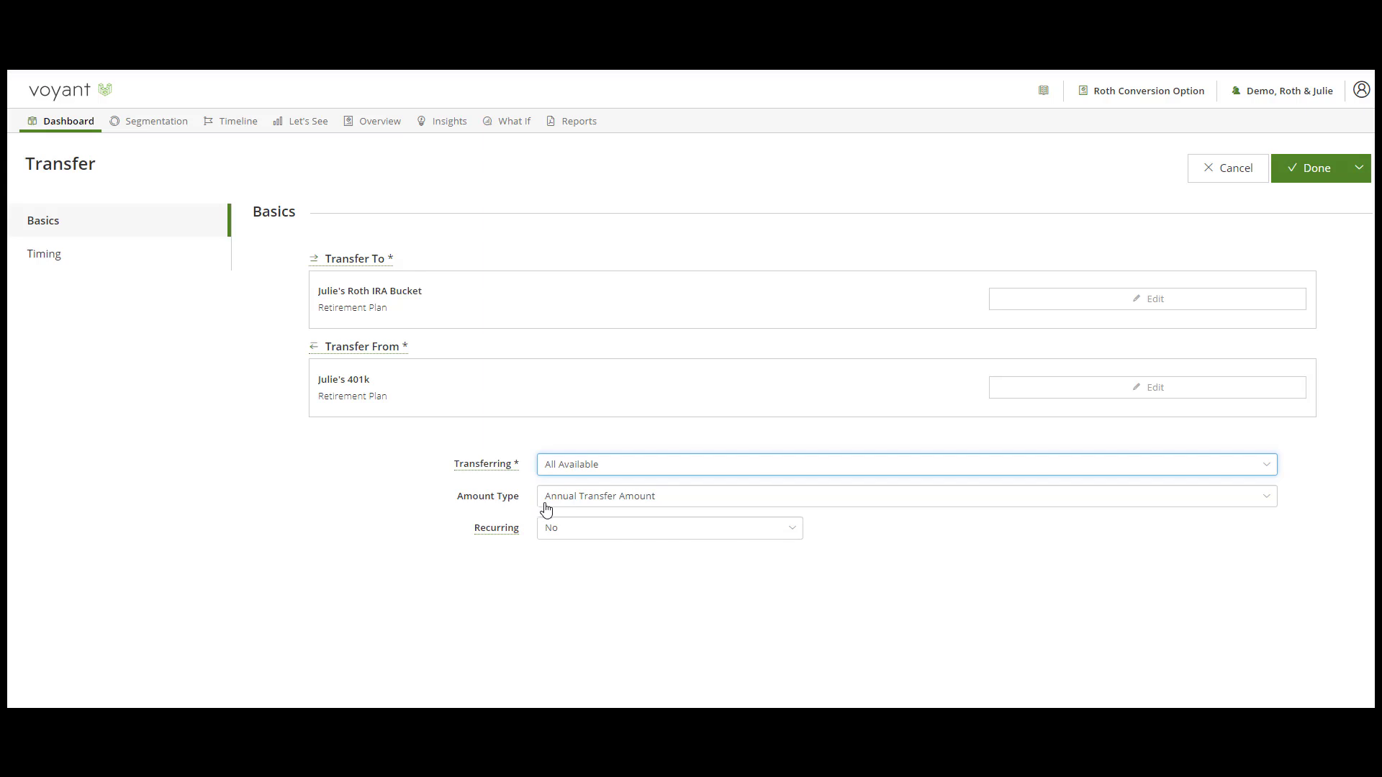
{"action": "left_click", "coordinate": [592, 508]}
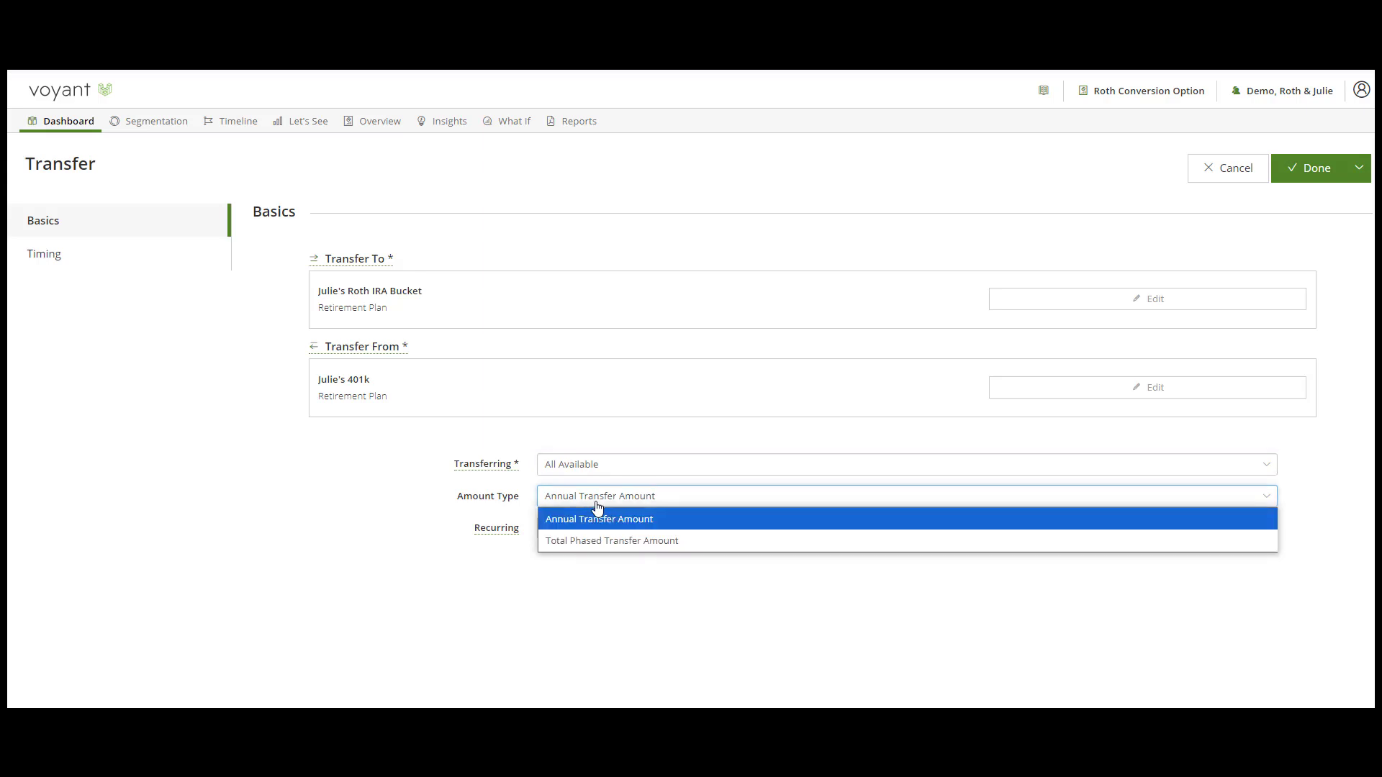
{"action": "left_click", "coordinate": [616, 540]}
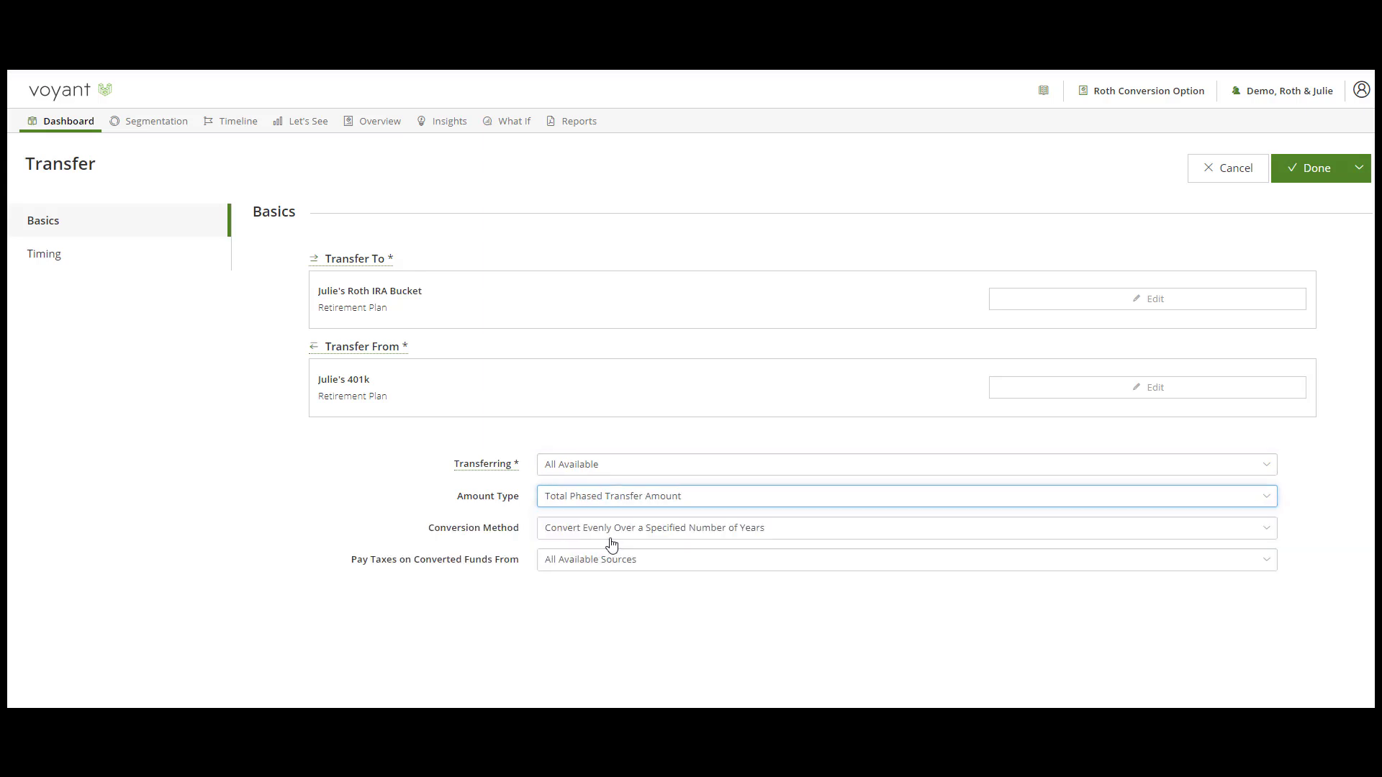
- Time the wife's transfer from Plan Start until her retirement at age 65 and save it
{"action": "left_click", "coordinate": [76, 265]}
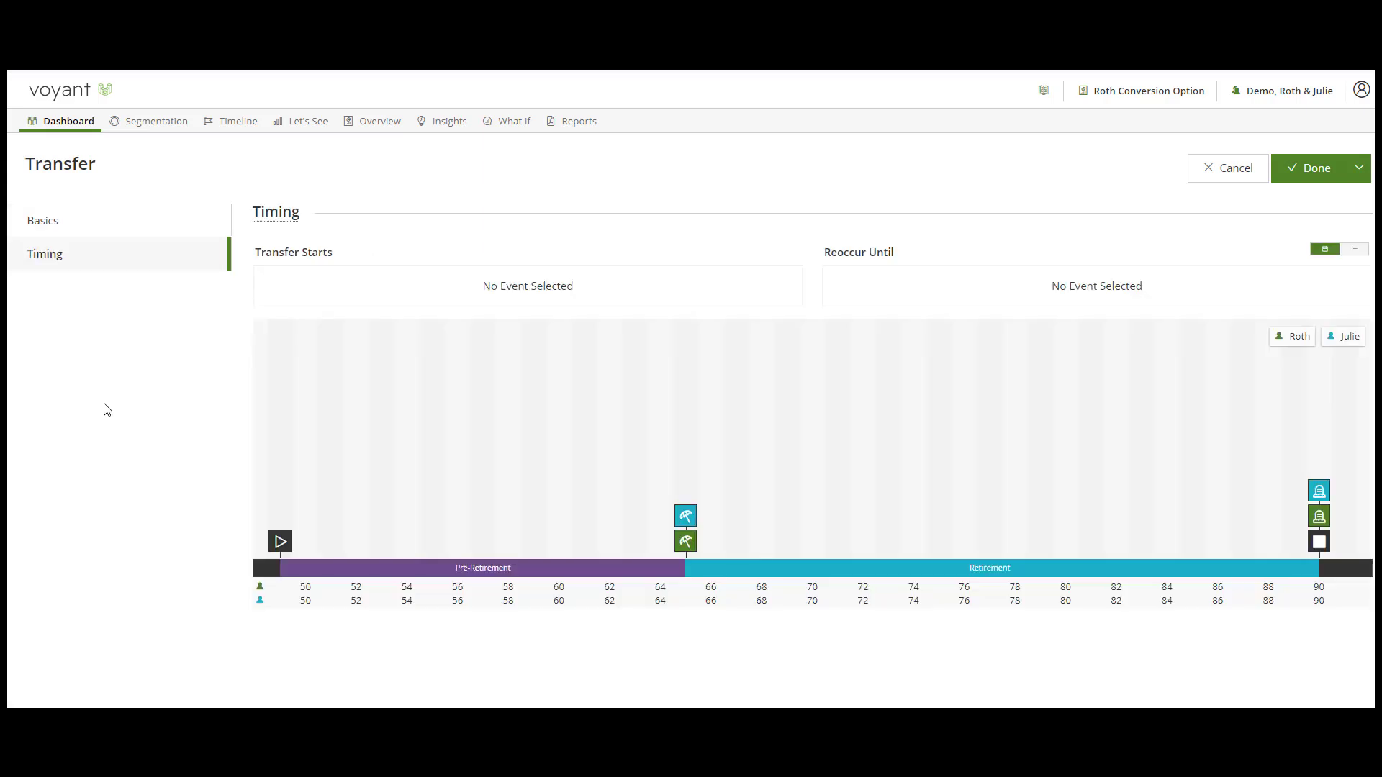
{"action": "left_click", "coordinate": [281, 539]}
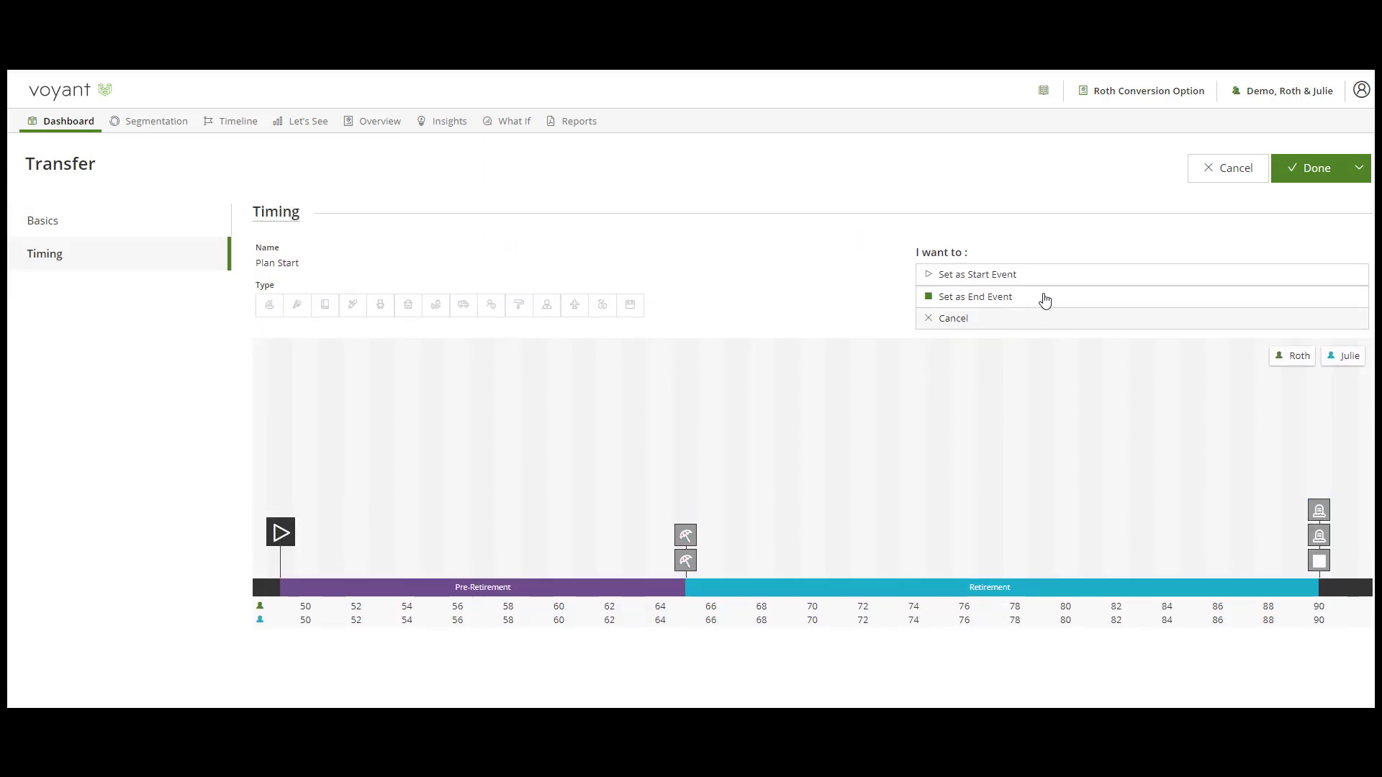
{"action": "left_click", "coordinate": [686, 524]}
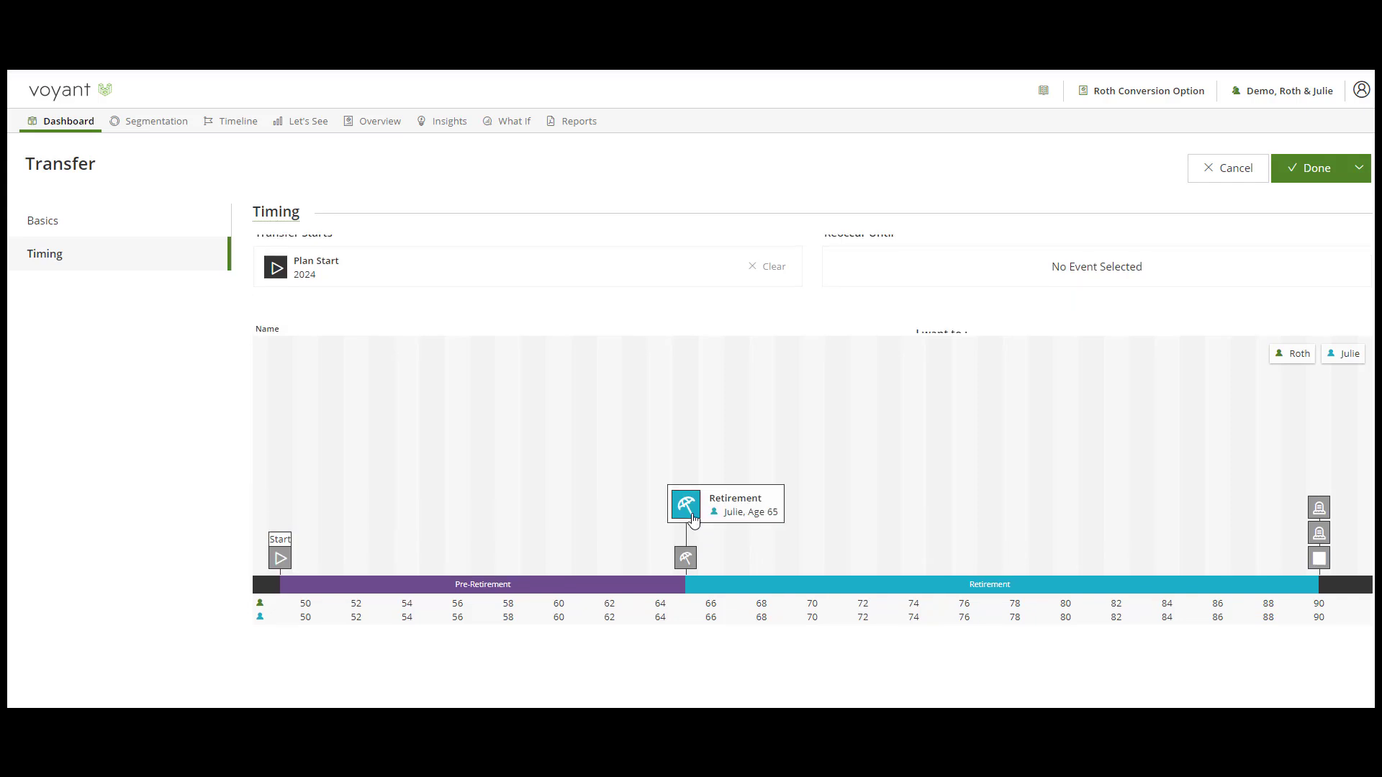
{"action": "left_click", "coordinate": [949, 298]}
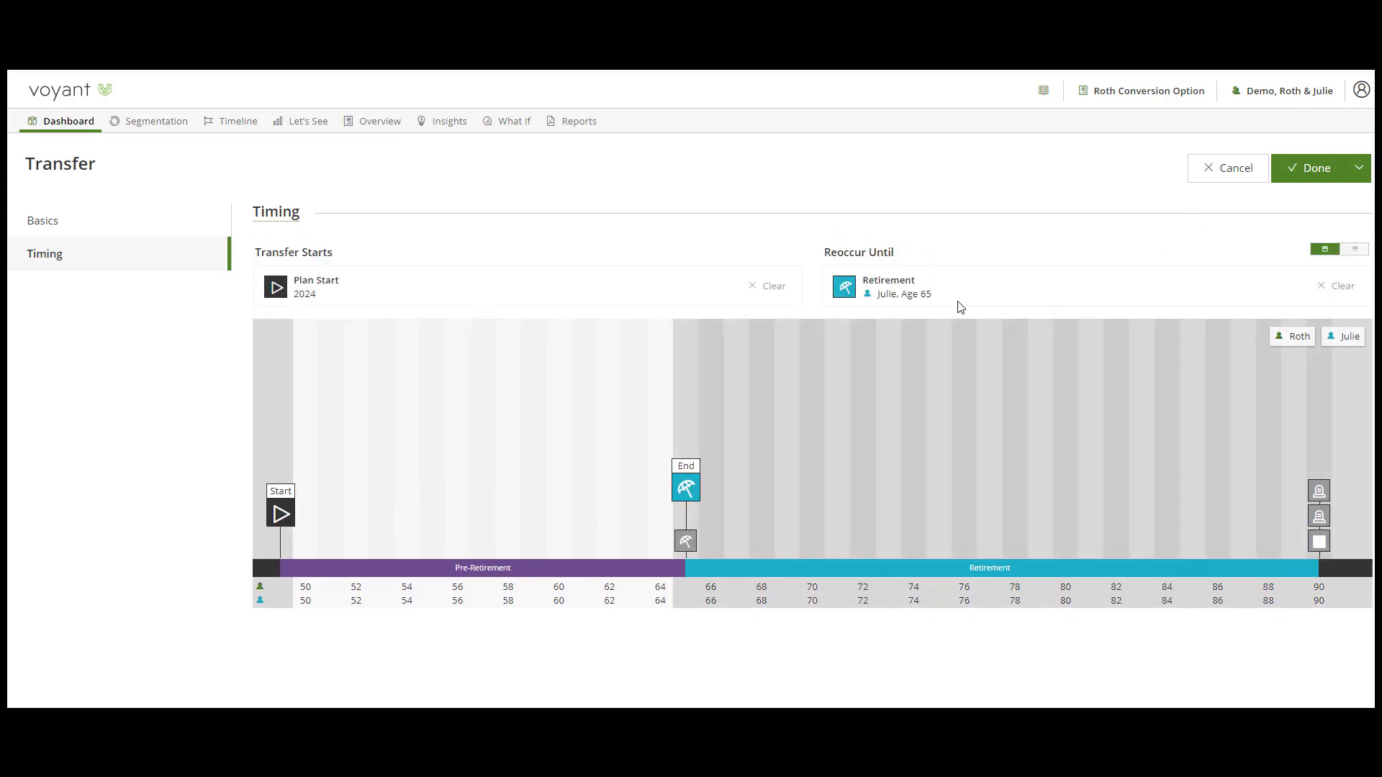
{"action": "left_click", "coordinate": [1305, 174]}
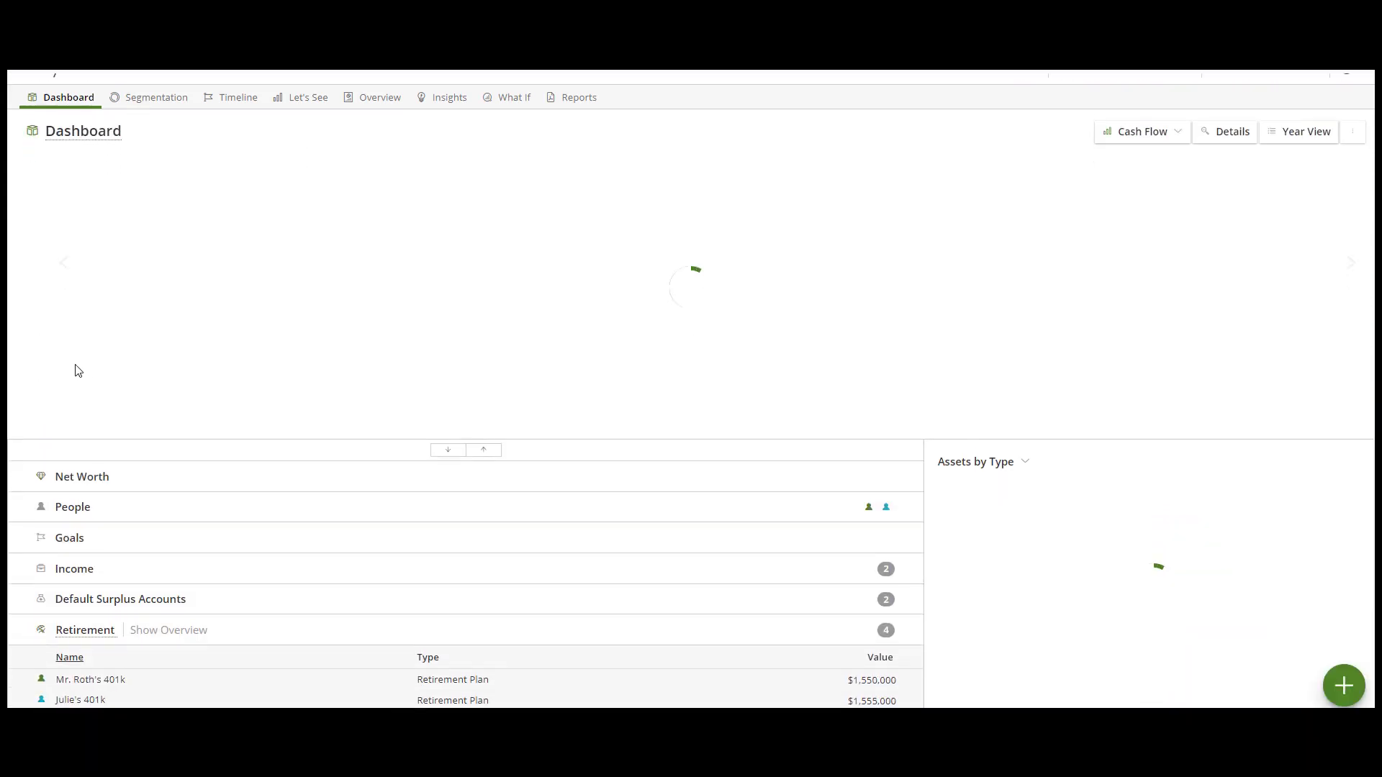
- Review the listed transfers, then examine the retirement account balances and conversions year by year from 2024 to 2032
{"action": "left_click", "coordinate": [79, 582]}
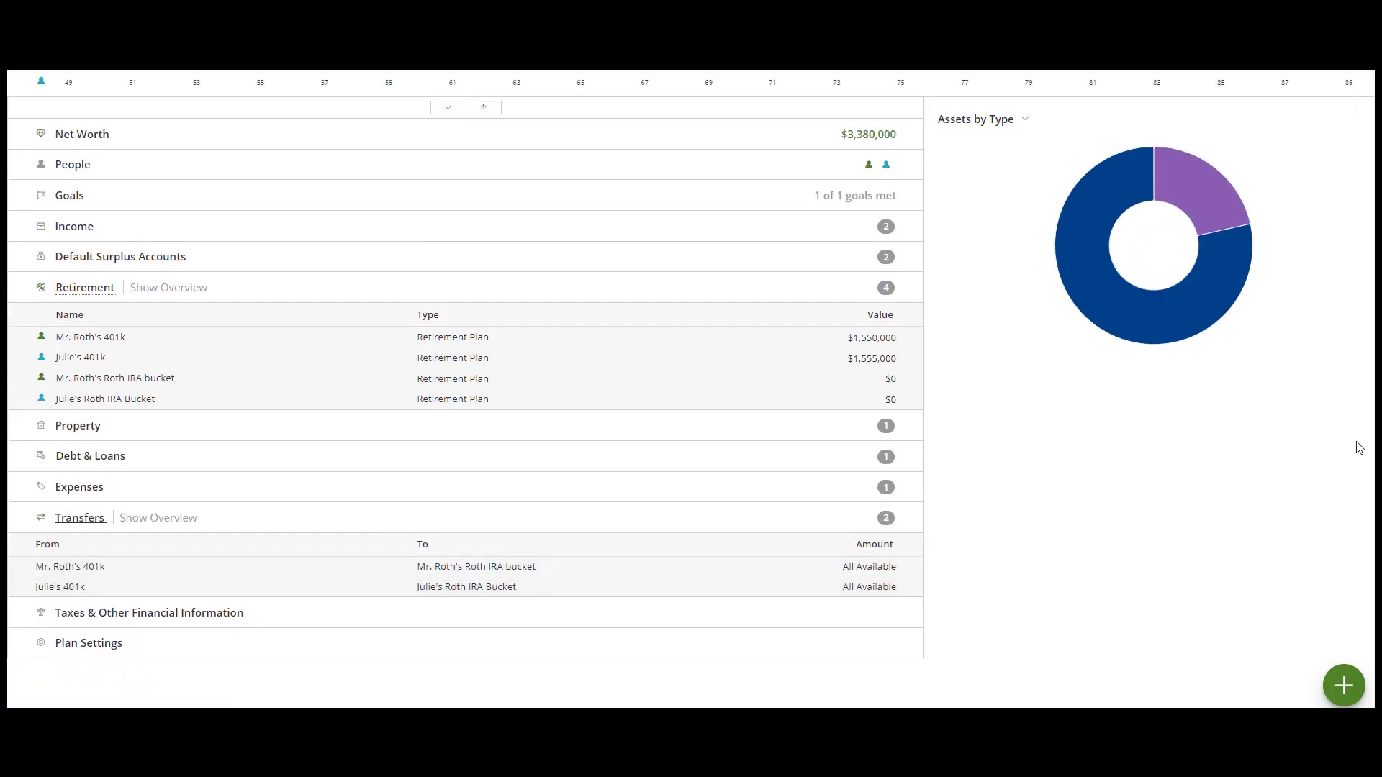
{"action": "scroll", "coordinate": [1359, 448], "scroll_direction": "up", "scroll_amount": 5}
{"action": "left_click", "coordinate": [1311, 162]}
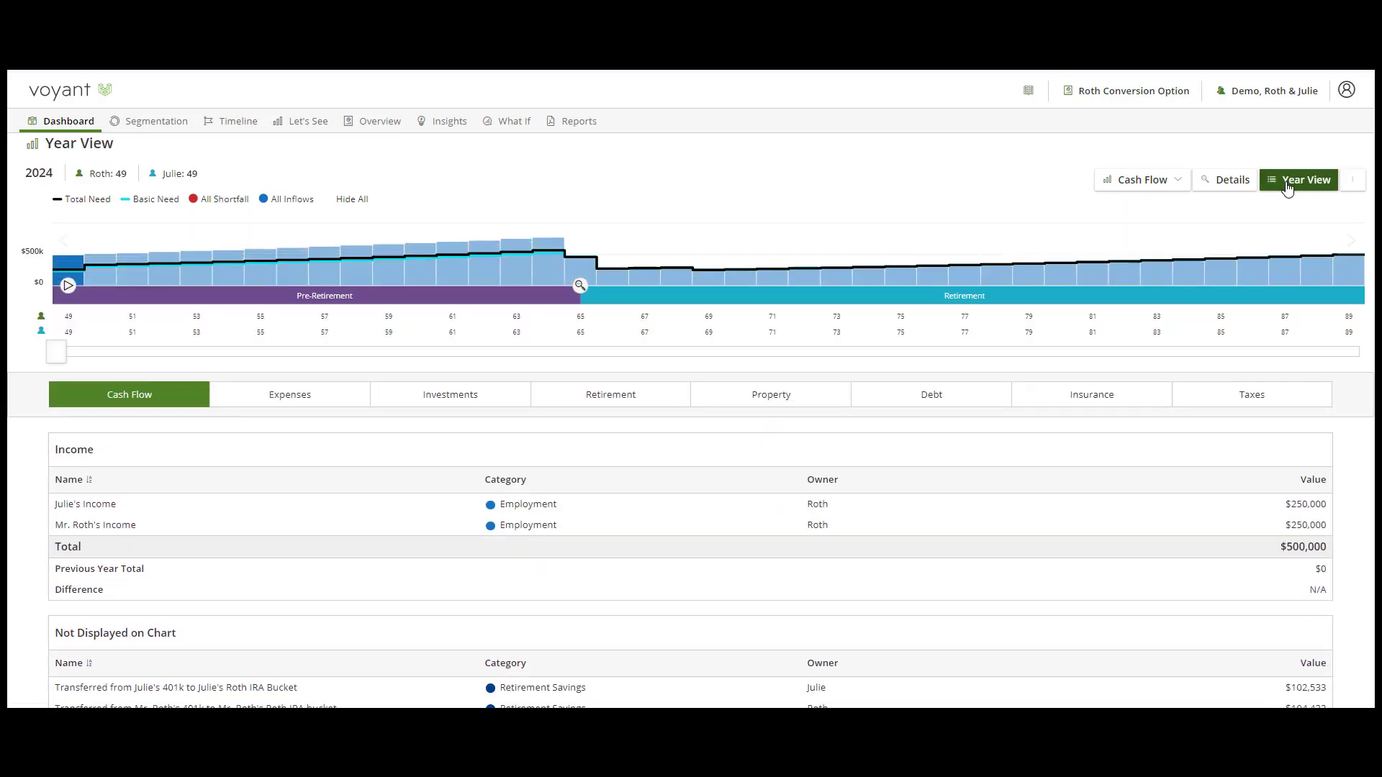
{"action": "left_click", "coordinate": [606, 398]}
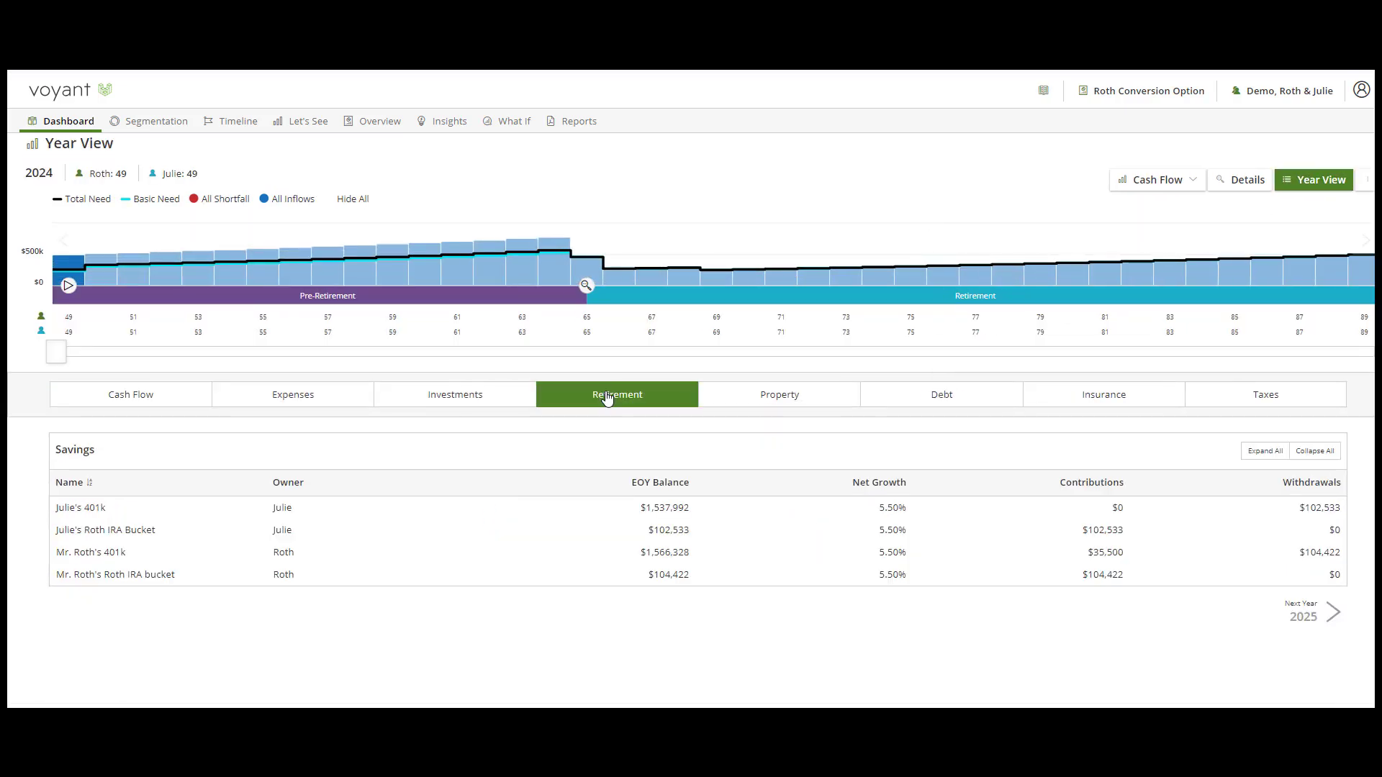
{"action": "left_click_drag", "start_coordinate": [54, 364], "coordinate": [317, 365]}
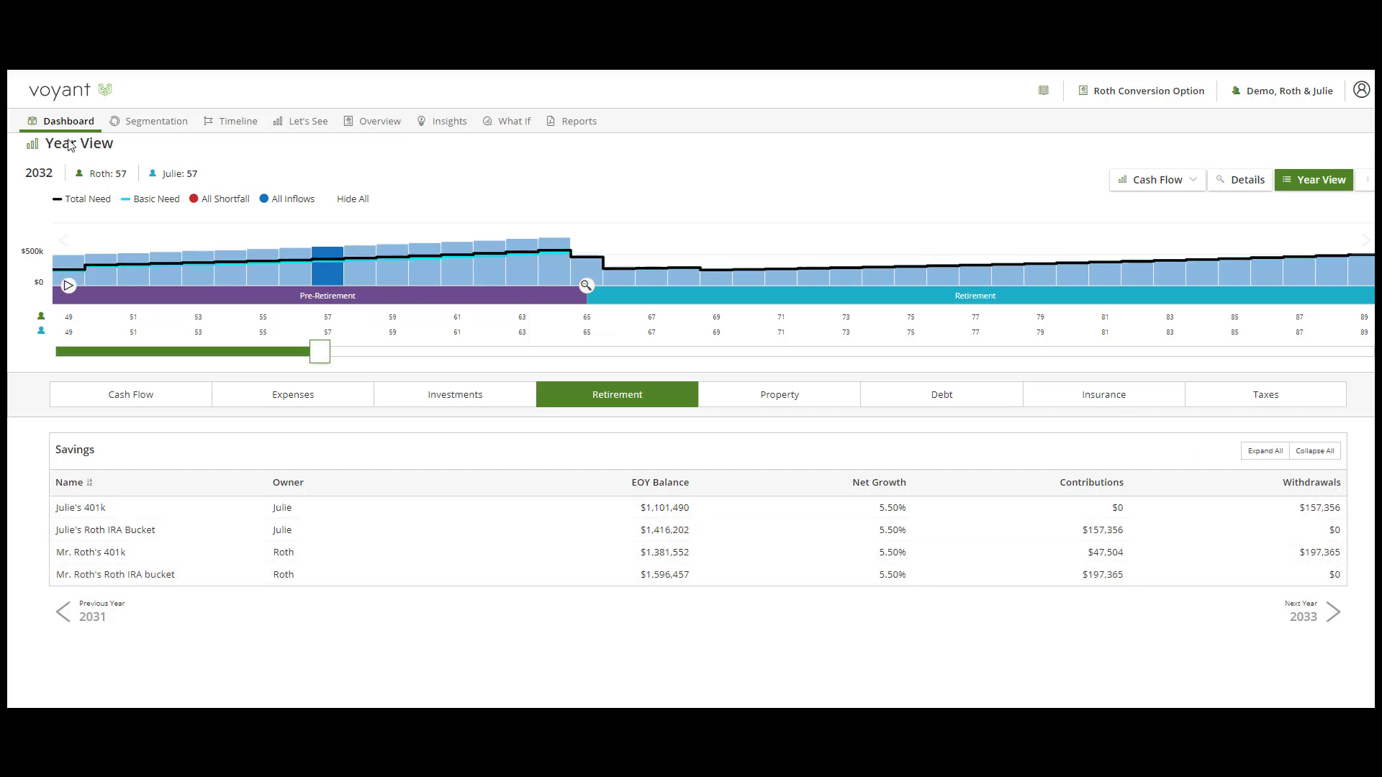
- Compare the Roth Conversion Option what-if plan with the Current Position plan in chart view
{"action": "left_click", "coordinate": [312, 123]}
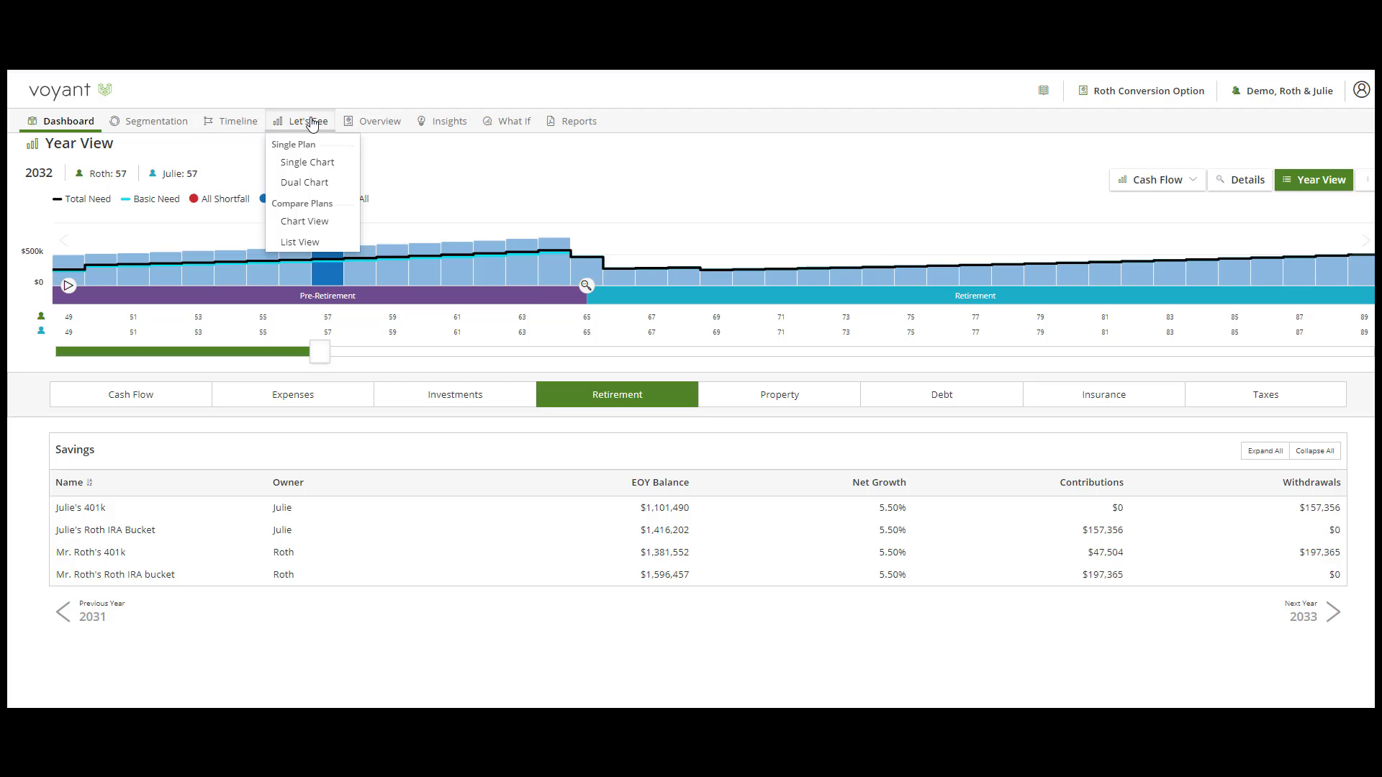
{"action": "left_click", "coordinate": [315, 223]}
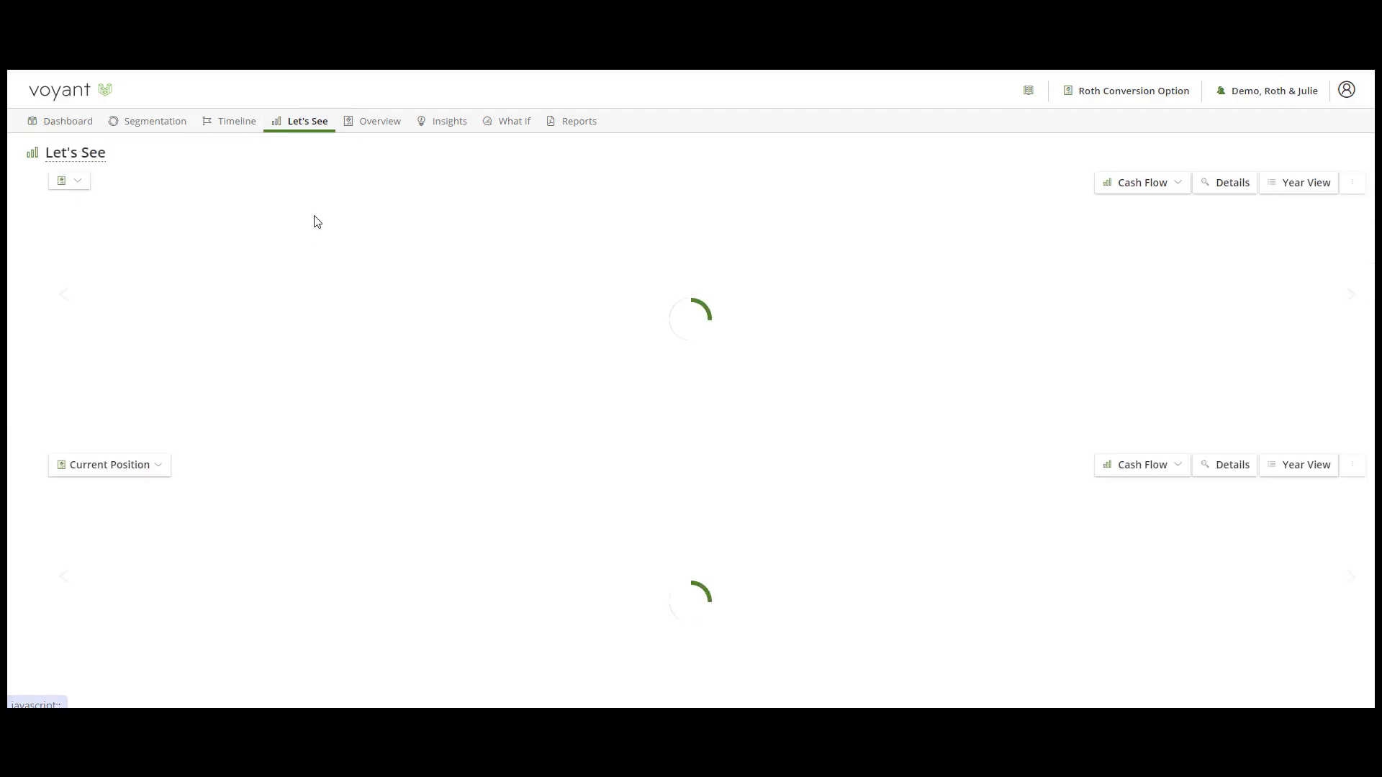
{"action": "left_click", "coordinate": [78, 183]}
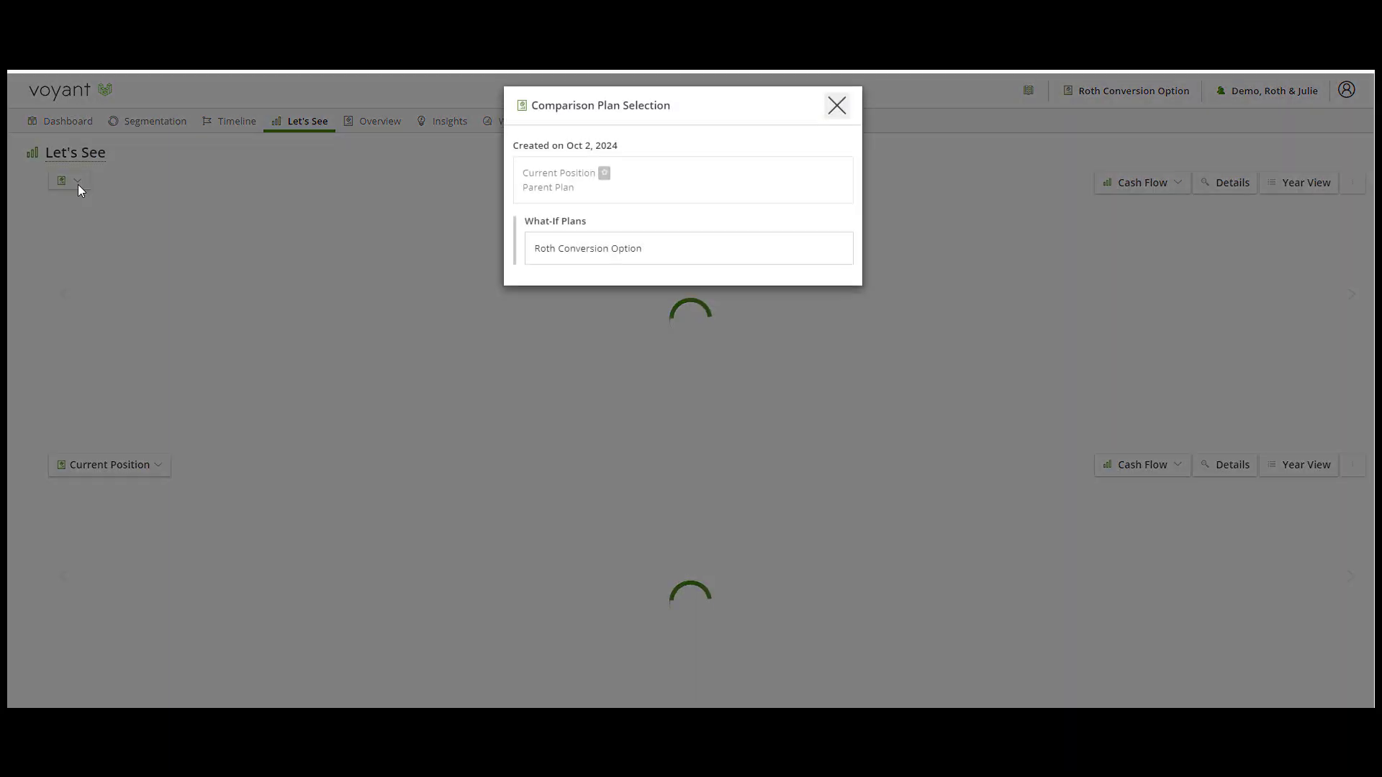
{"action": "left_click", "coordinate": [587, 260]}
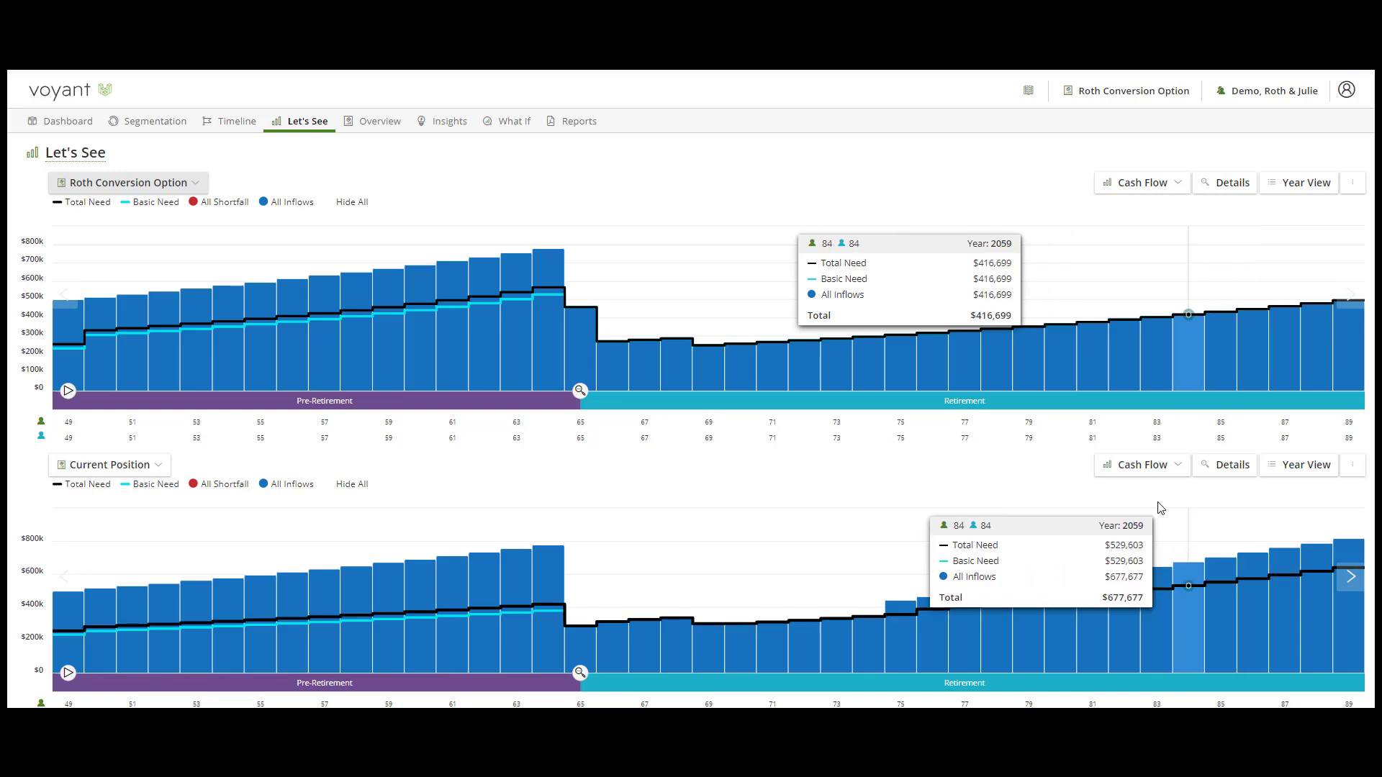
- Show the detailed cash flow breakdown and examine both plans' retirement funding sources, including the year 2043
{"action": "left_click", "coordinate": [1232, 184]}
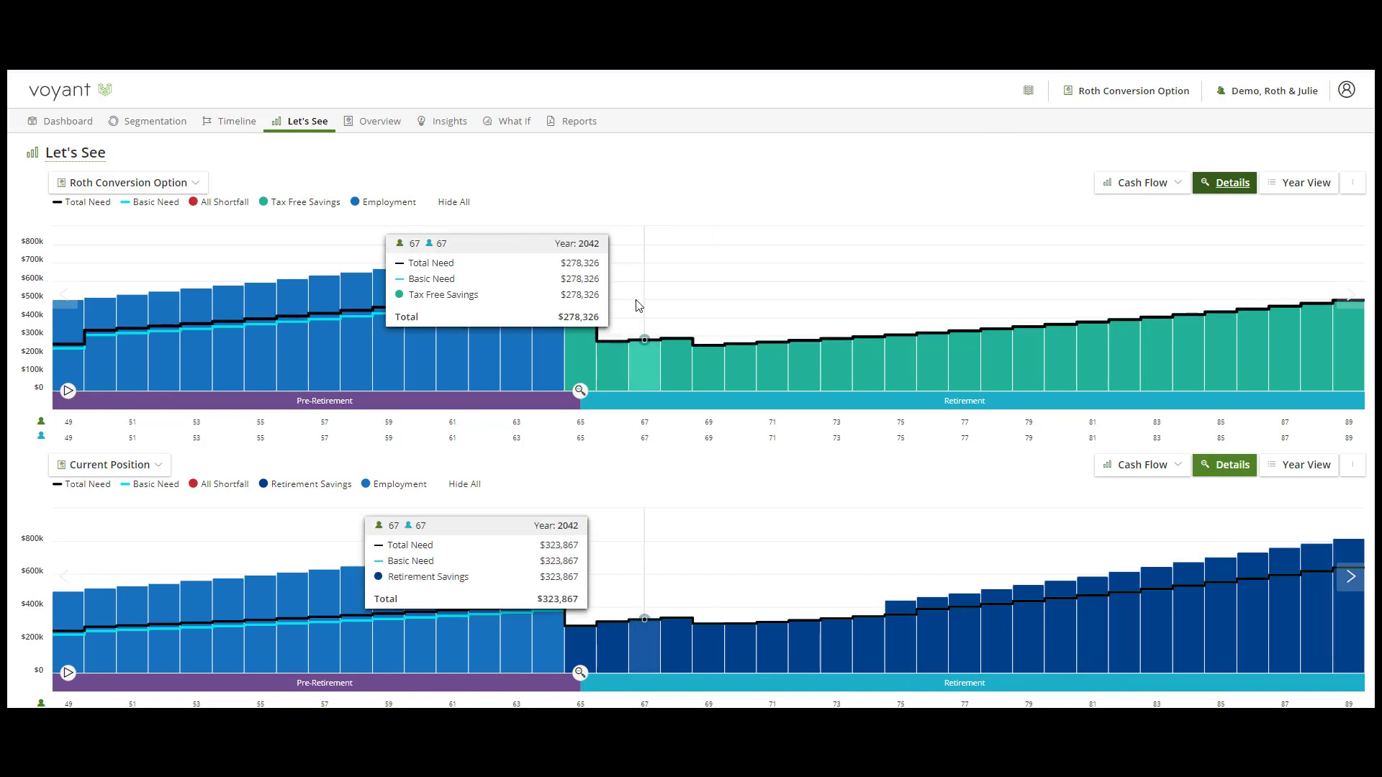
{"action": "mouse_move", "coordinate": [592, 340]}
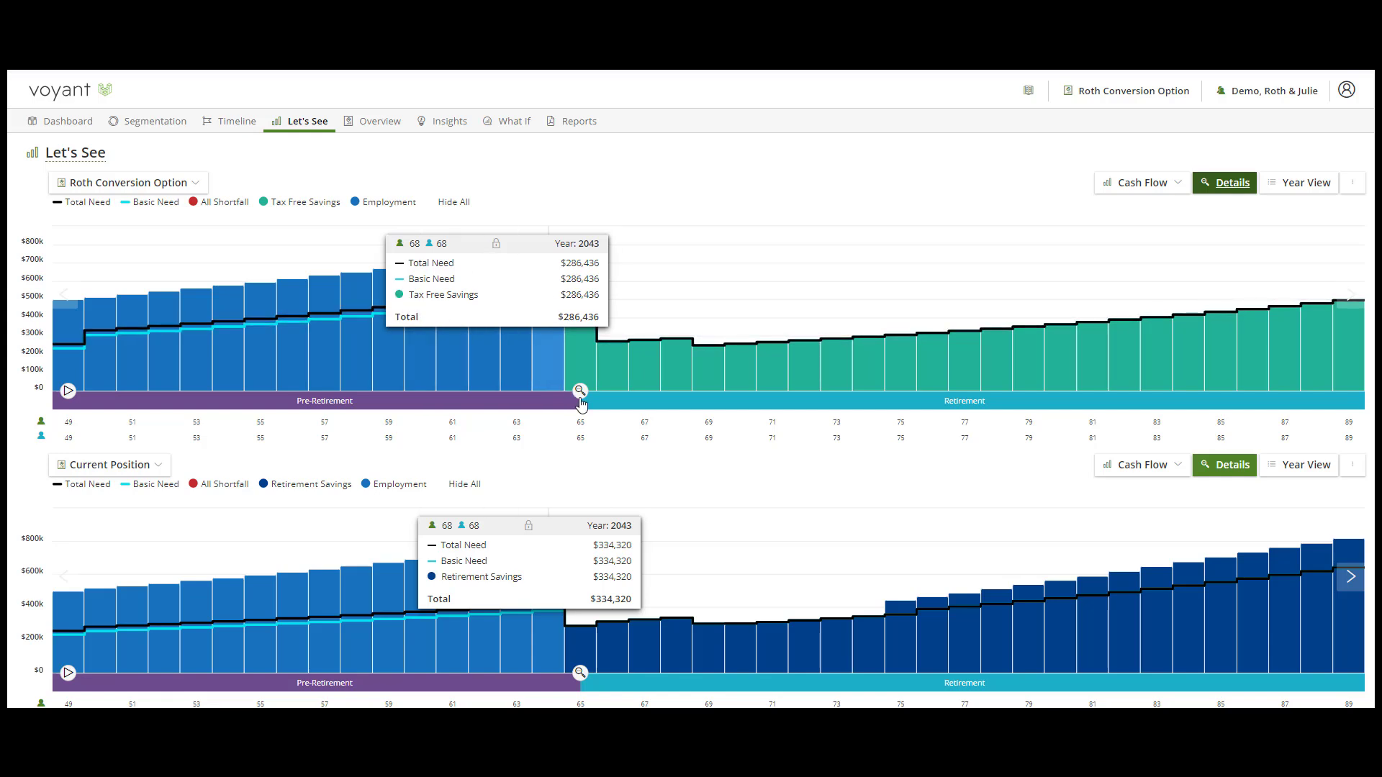
{"action": "scroll", "coordinate": [1216, 631], "scroll_direction": "down", "scroll_amount": 1}
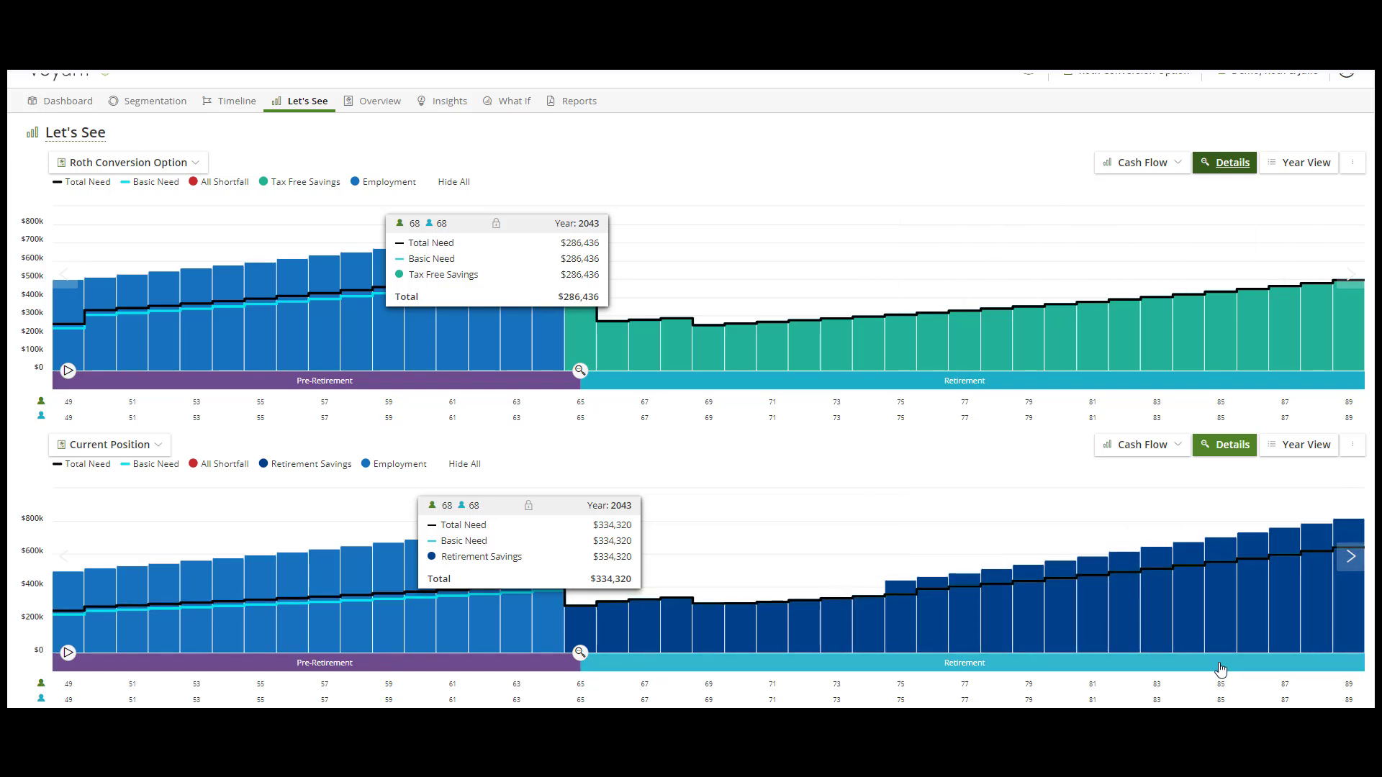
{"action": "scroll", "coordinate": [1224, 669], "scroll_direction": "up", "scroll_amount": 1}
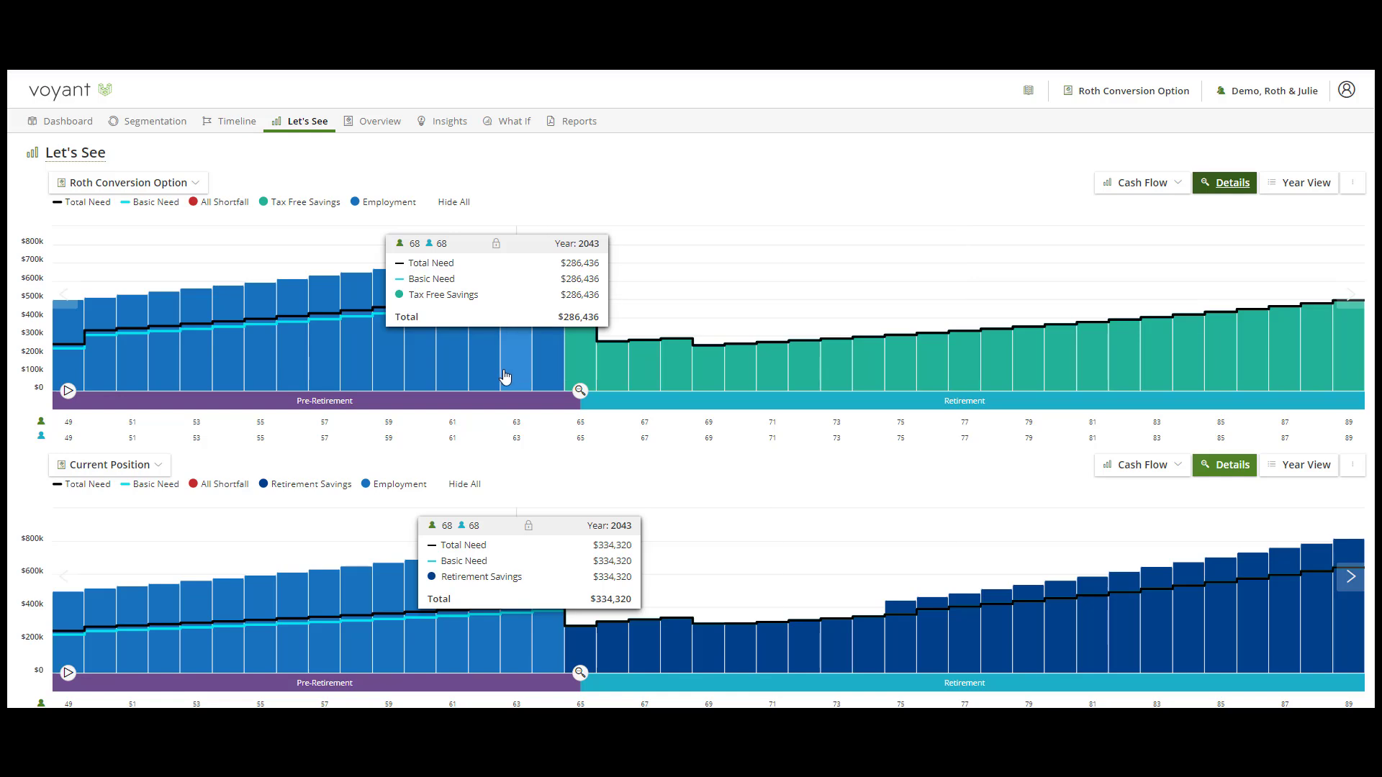
- Switch the plan comparison charts to Taxes and examine both plans' yearly and cumulative taxes through 2064
{"action": "left_click", "coordinate": [1167, 185]}
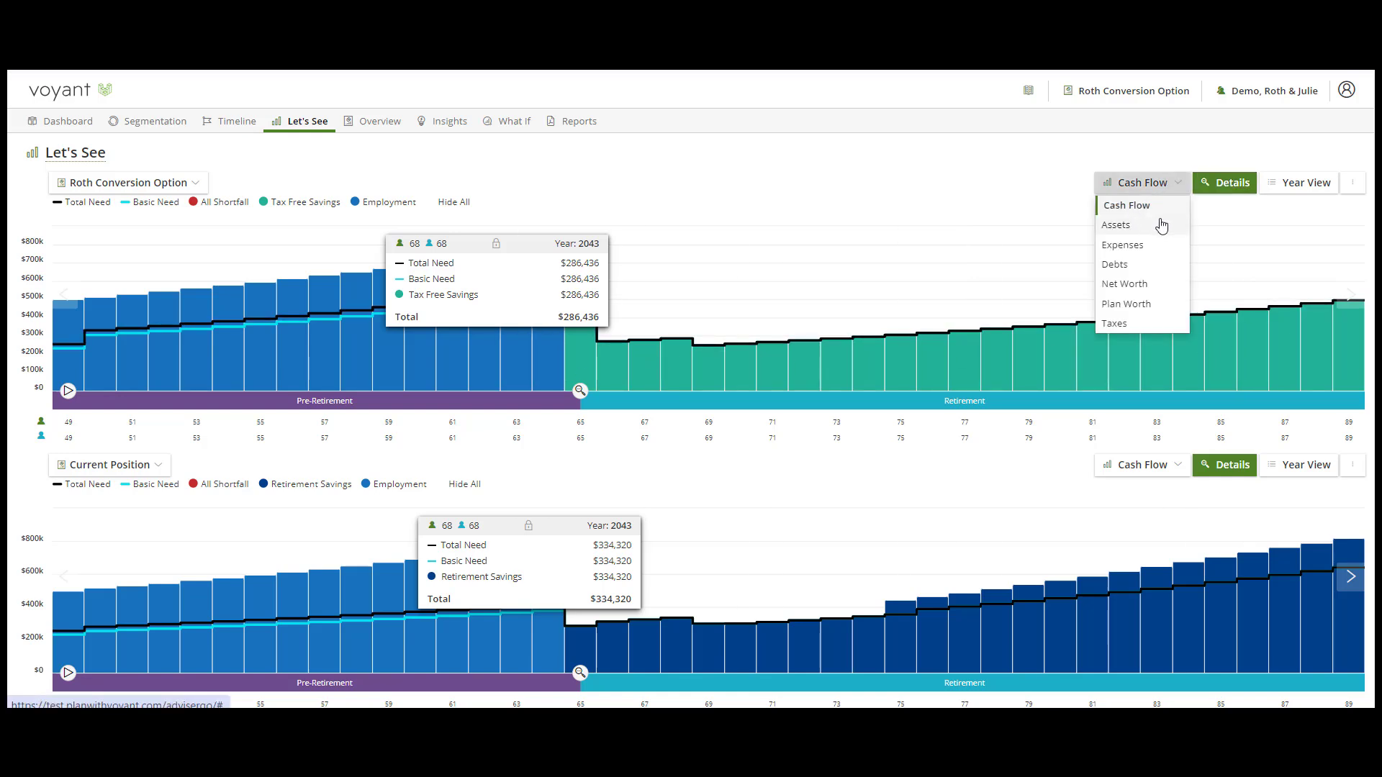
{"action": "left_click", "coordinate": [1120, 323]}
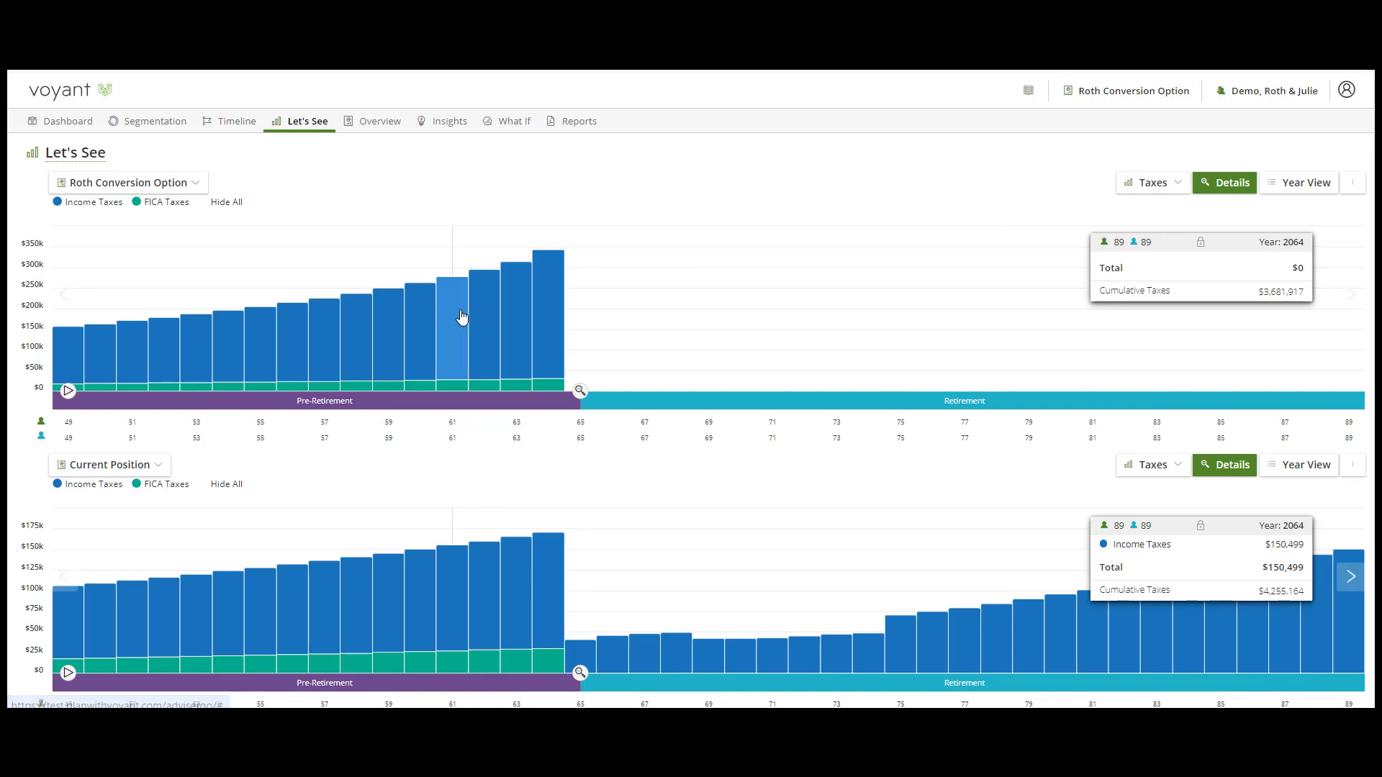
- Switch the comparison to Assets, exclude the Main Residence from both plans' charts, and examine the asset breakdown for 2064
{"action": "left_click", "coordinate": [1149, 185]}
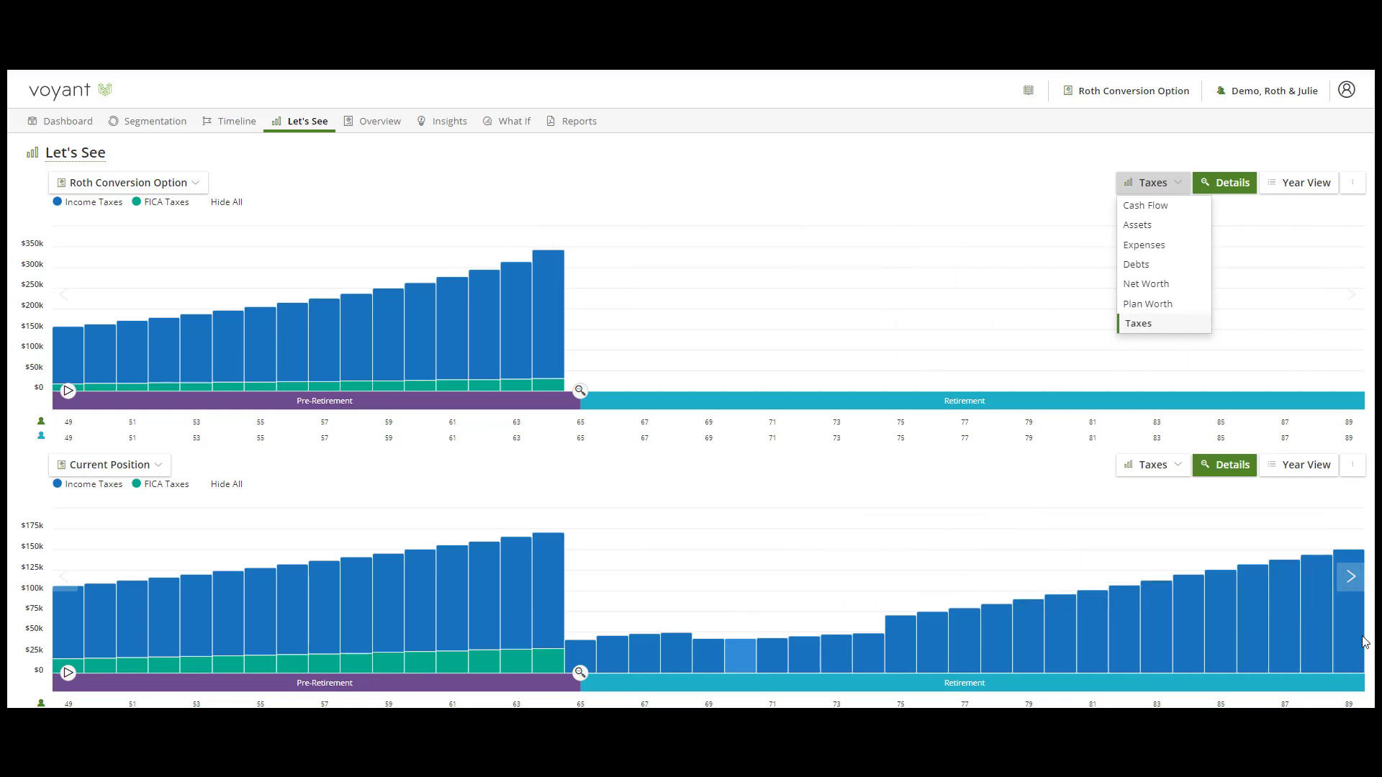
{"action": "left_click", "coordinate": [1138, 227]}
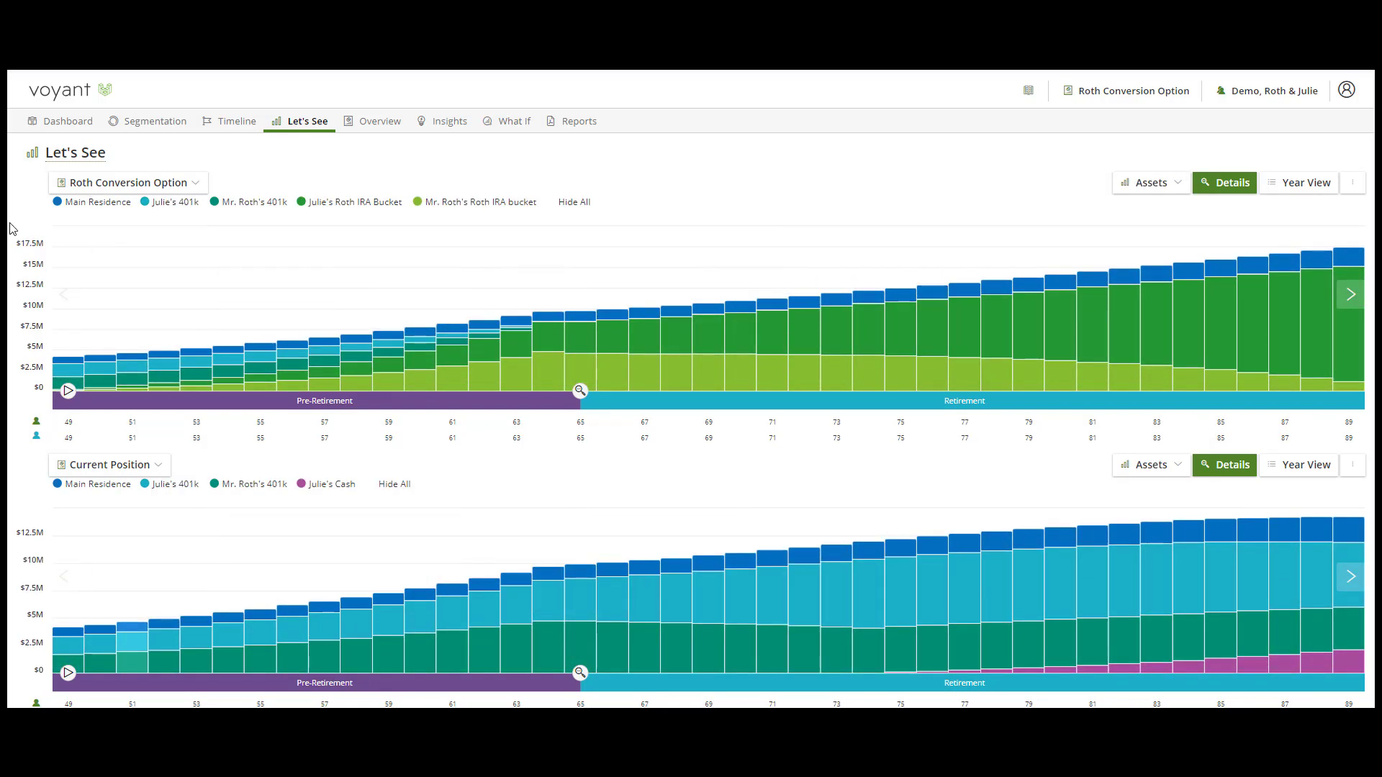
{"action": "left_click", "coordinate": [1354, 180]}
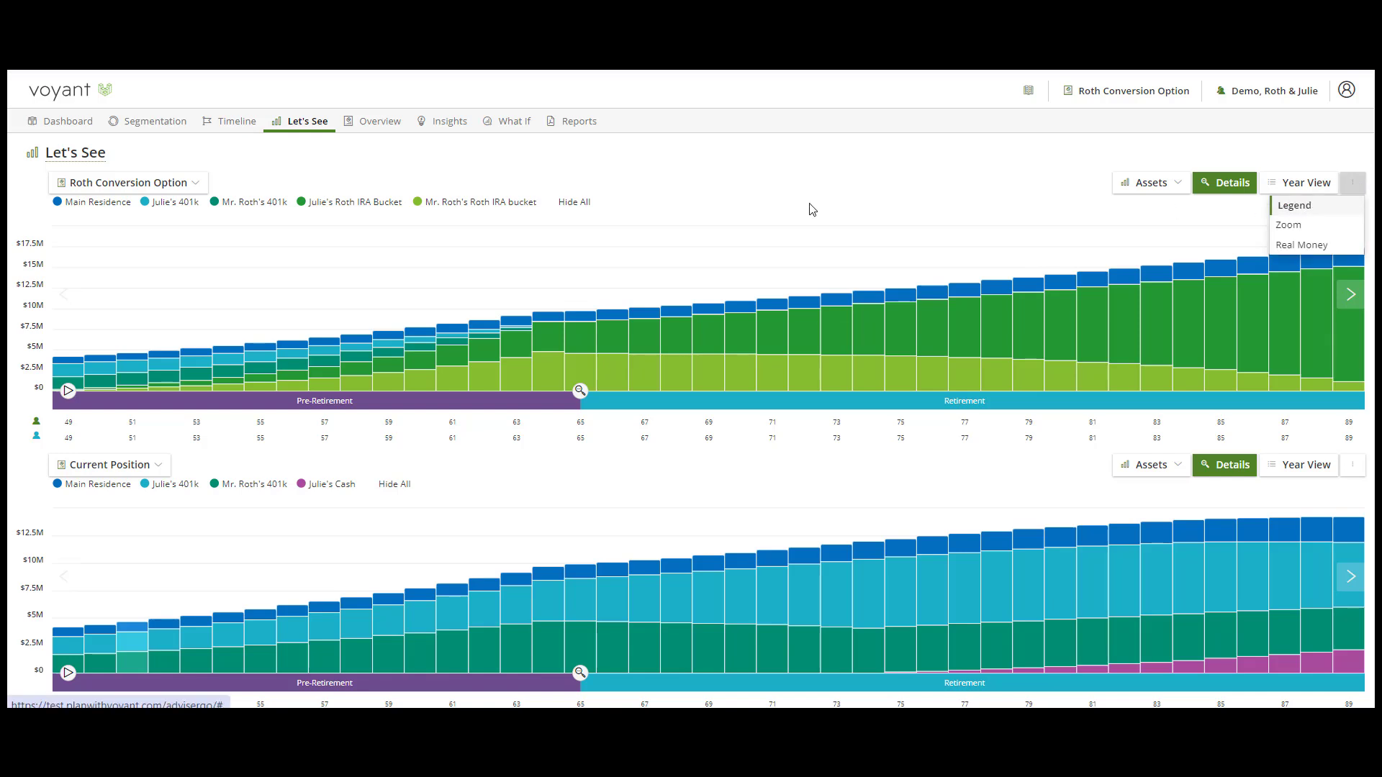
{"action": "left_click", "coordinate": [62, 203]}
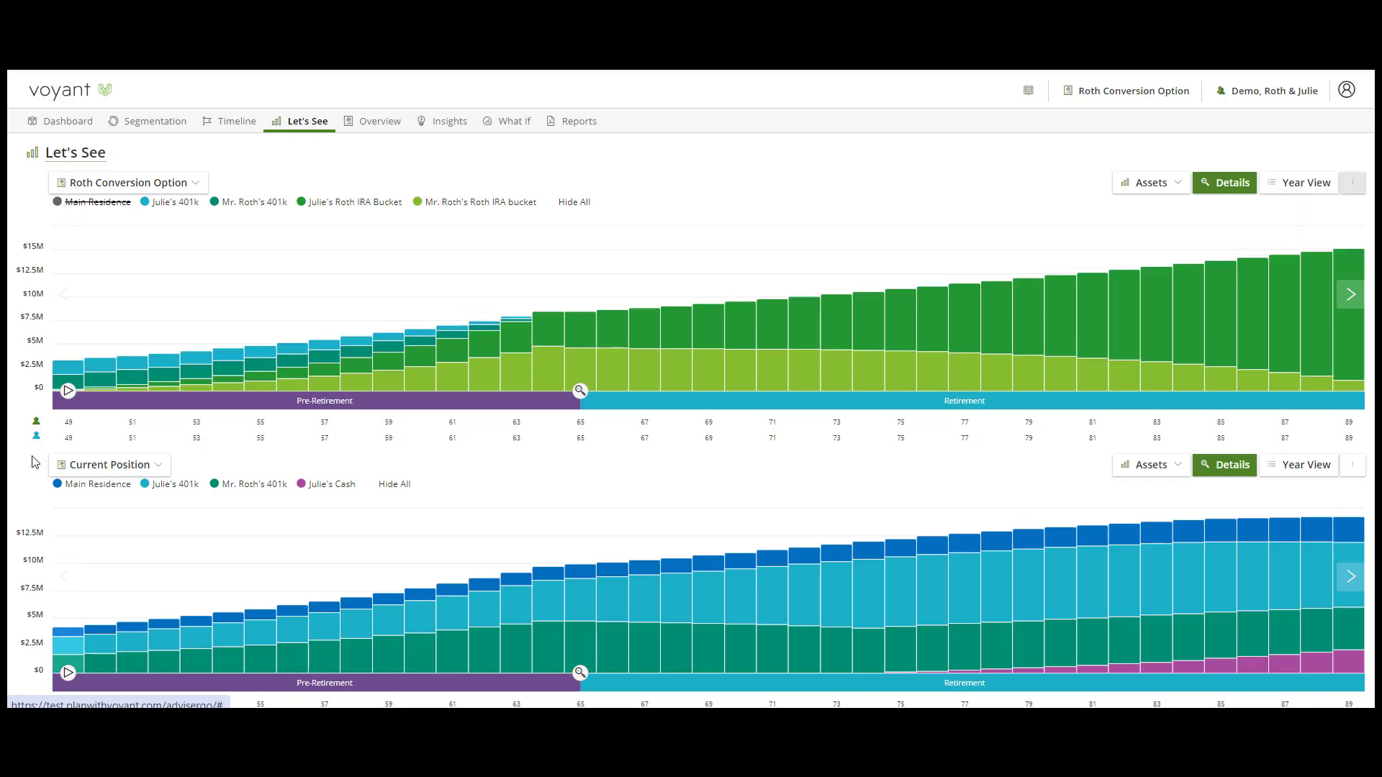
{"action": "left_click", "coordinate": [62, 488]}
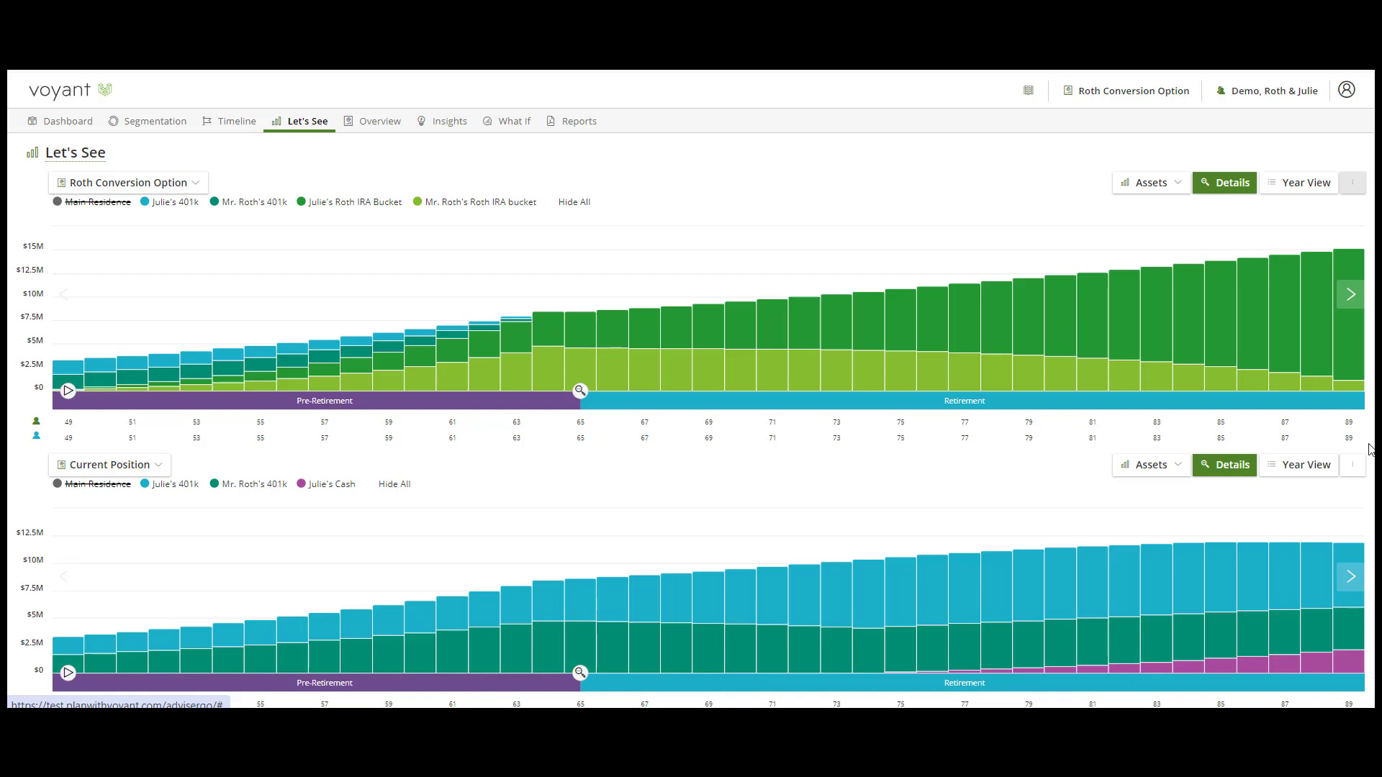
{"action": "mouse_move", "coordinate": [1348, 380]}
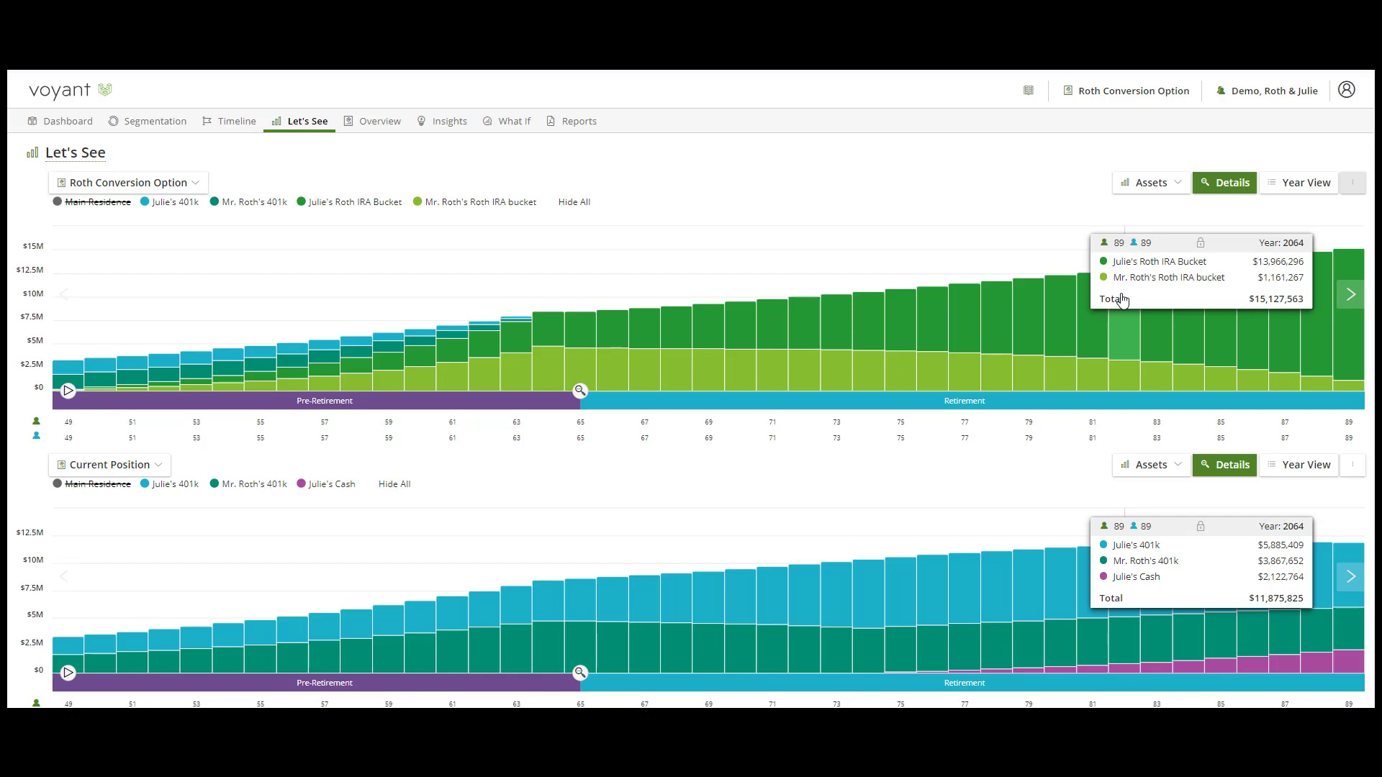
- View the client's Request Support form, including its message field, and close it without sharing client access
{"action": "left_click", "coordinate": [1275, 100]}
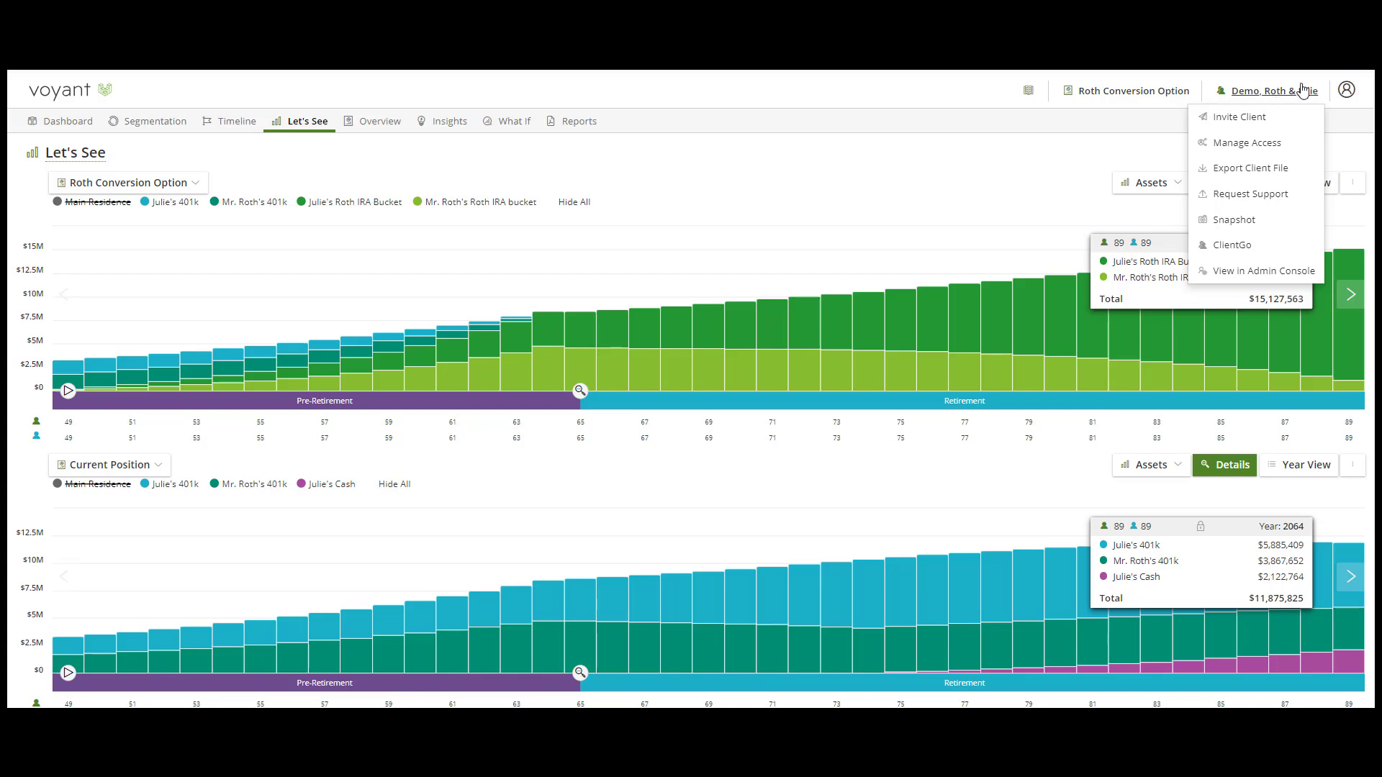
{"action": "left_click", "coordinate": [1253, 194]}
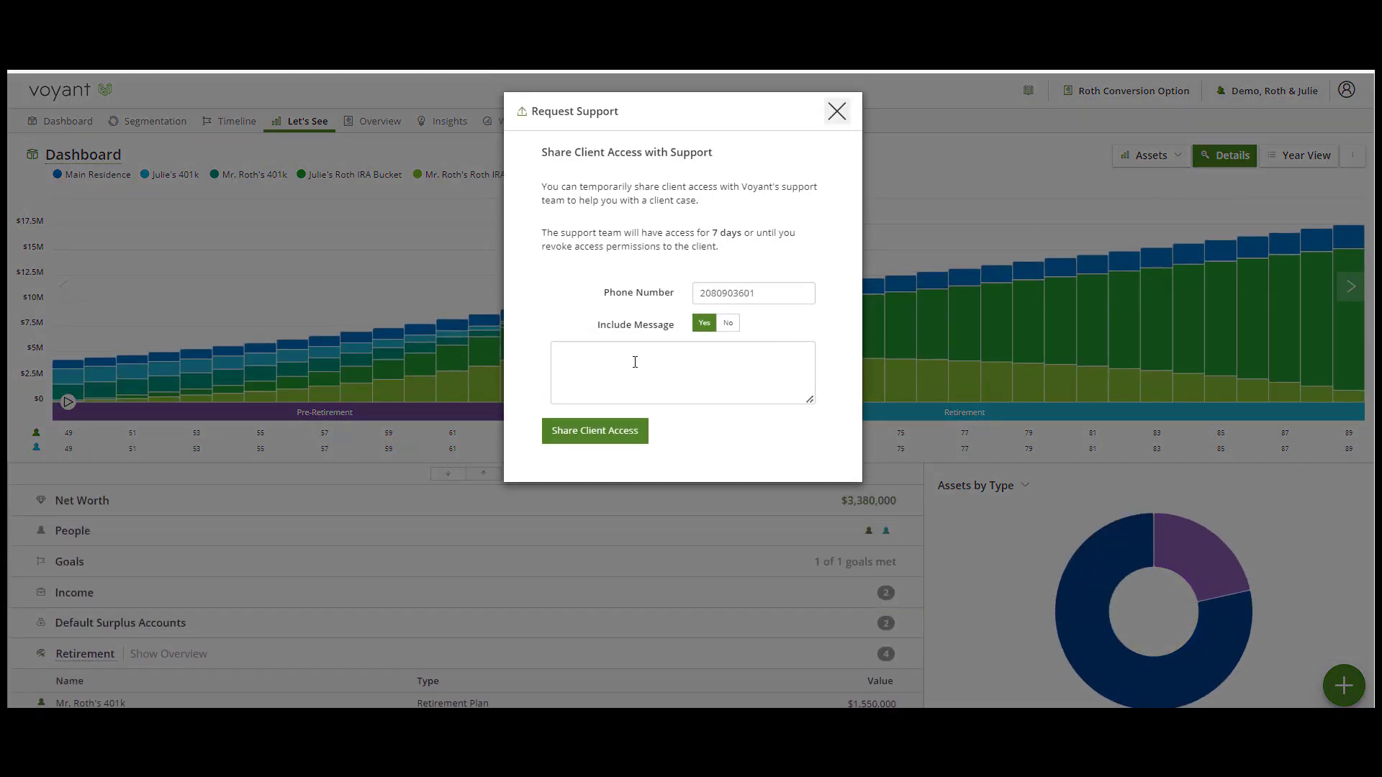
{"action": "left_click", "coordinate": [635, 362]}
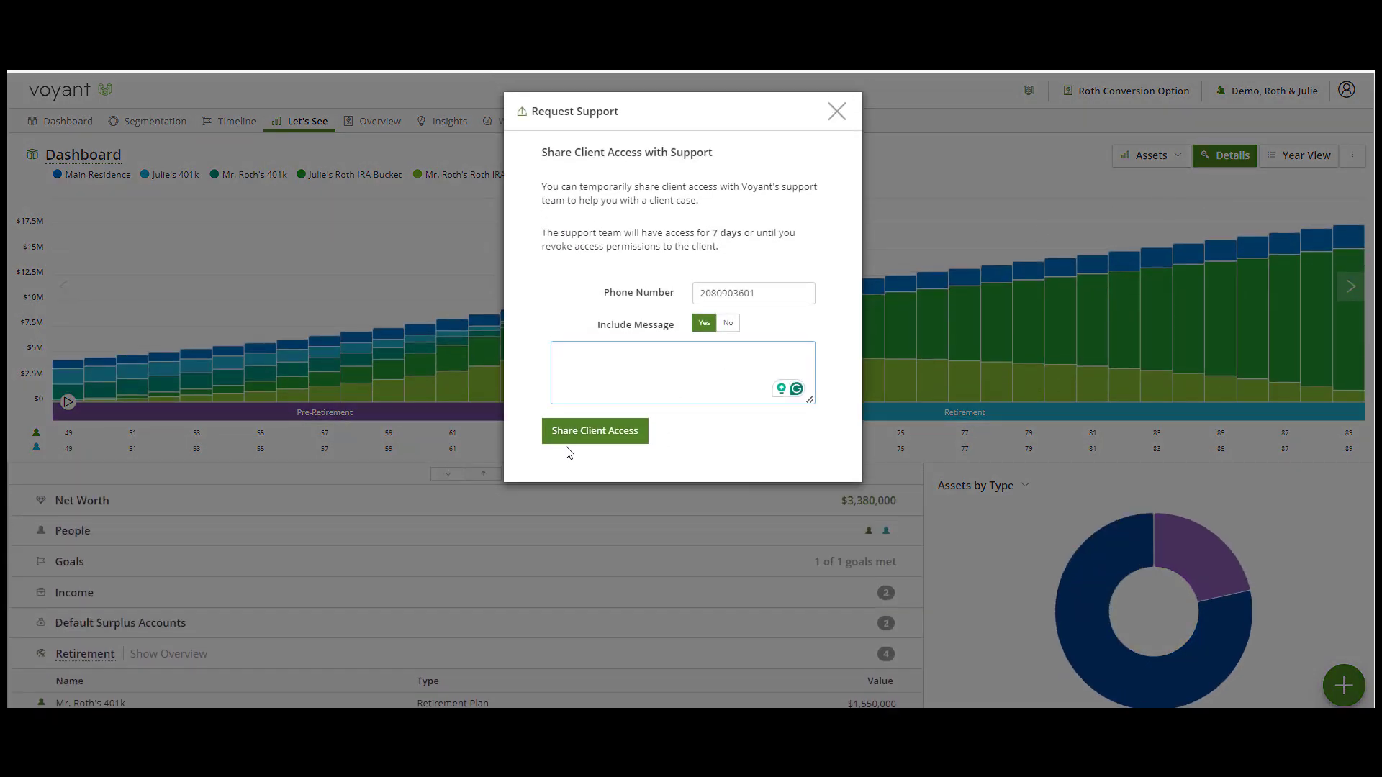
{"action": "left_click", "coordinate": [837, 111]}
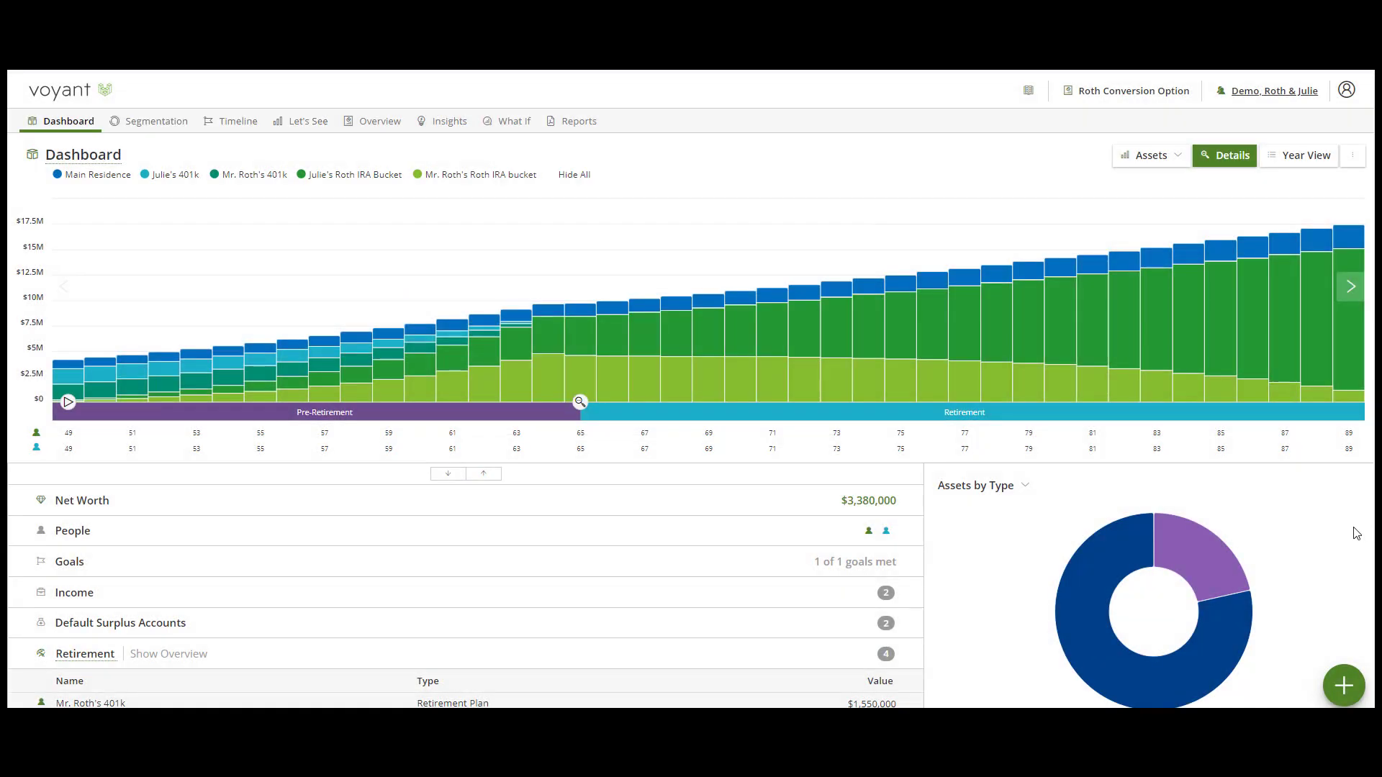